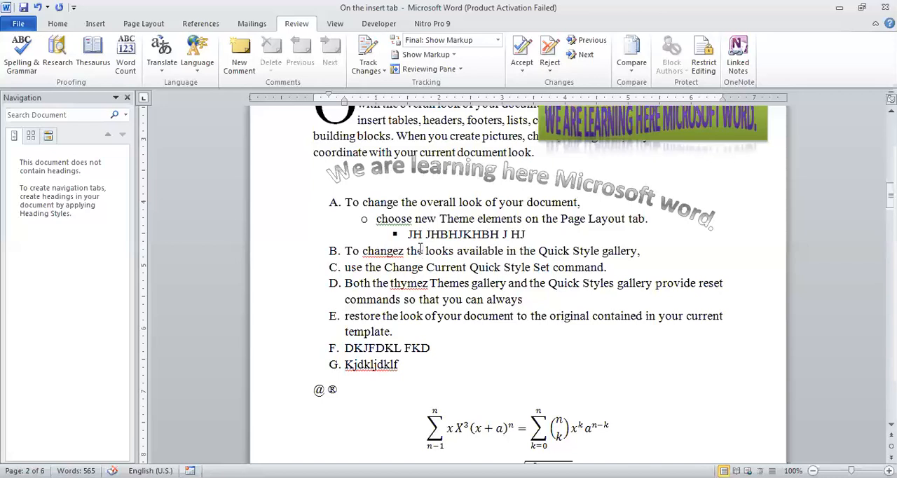
Add the comment "Use C in the capital" to the word "choose" in the sub-item under item A
key("Up")
key("Up")
key("Left")
key("Left")
key("Left")
key("Left")
key("Left")
key("Left")
key("Left")
key("Left")
key("shift+Right")
key("shift+Right")
key("shift+Right")
key("shift+Right")
key("shift+Right")
key("shift+Right")
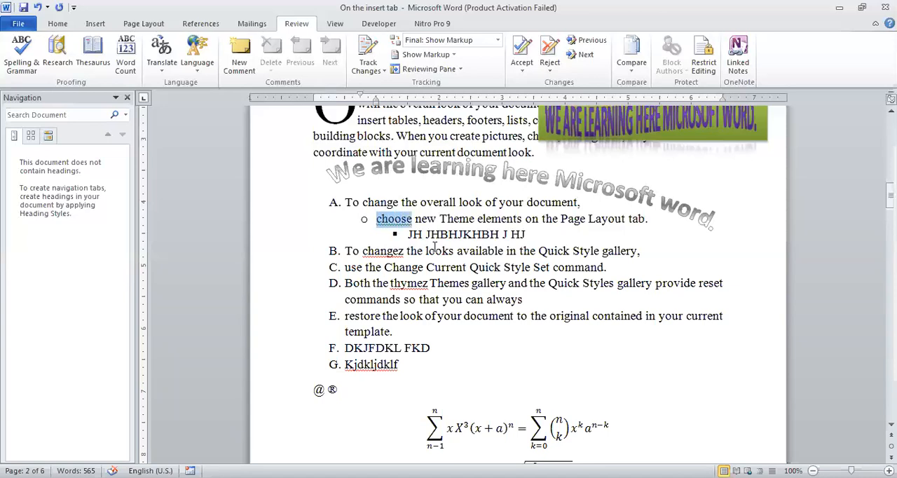
left_click(237, 62)
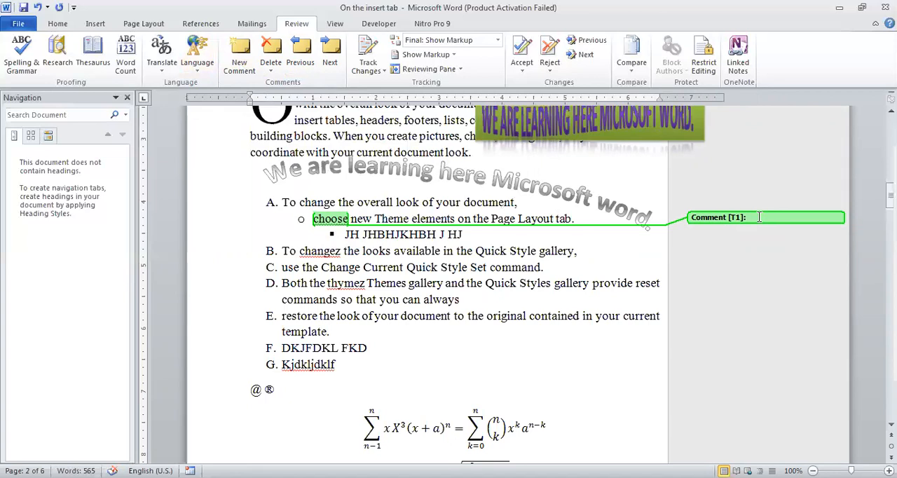
type("use C")
type("in the cp")
key("BackSpace")
type("apital")
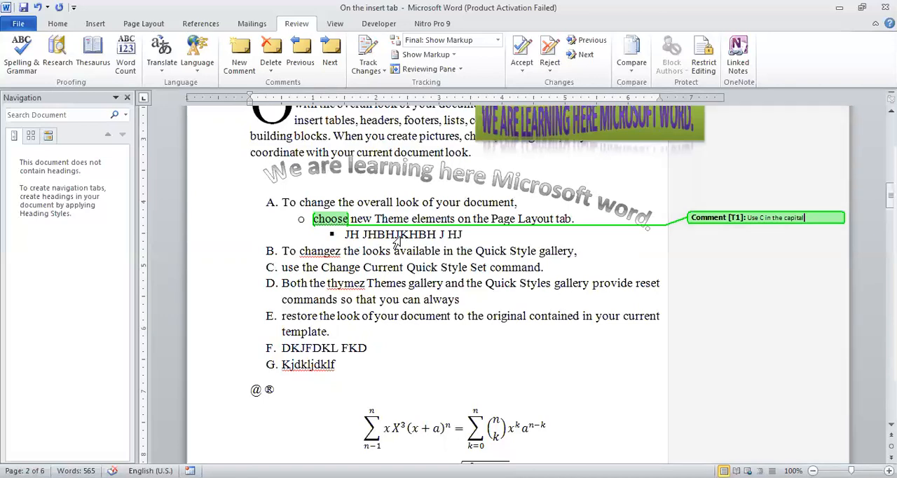
Add the comment "Remove the word z" to the word "changez" in item B
left_click(332, 255)
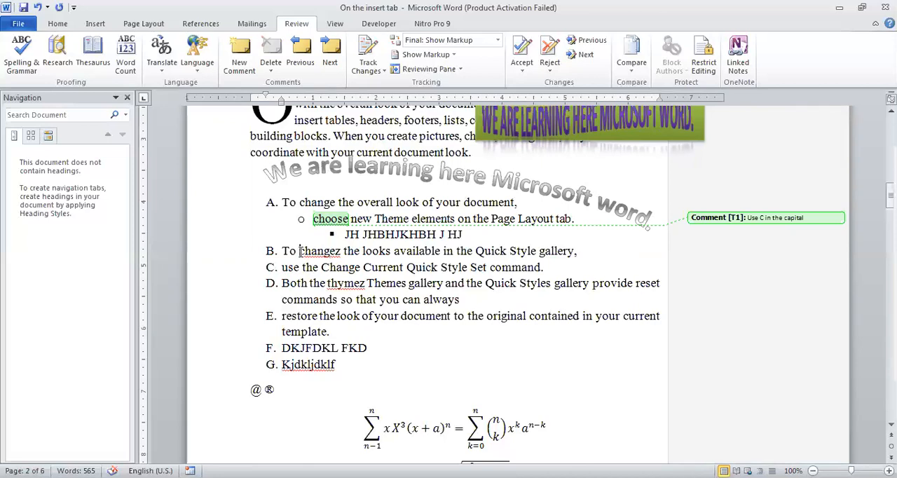
key("shift+Right")
key("shift+Right")
key("shift+Right")
key("shift+Right")
key("shift+Right")
key("shift+Right")
key("shift+Right")
key("shift+Right")
key("shift+Right")
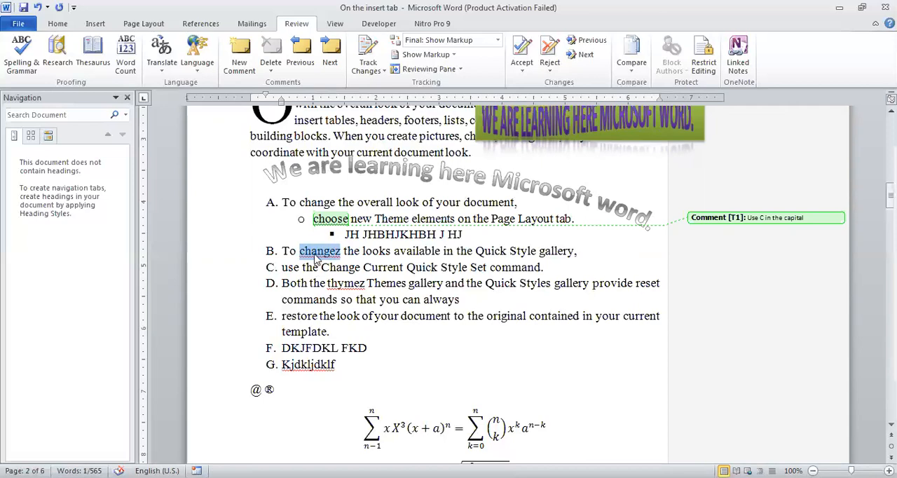
left_click(232, 64)
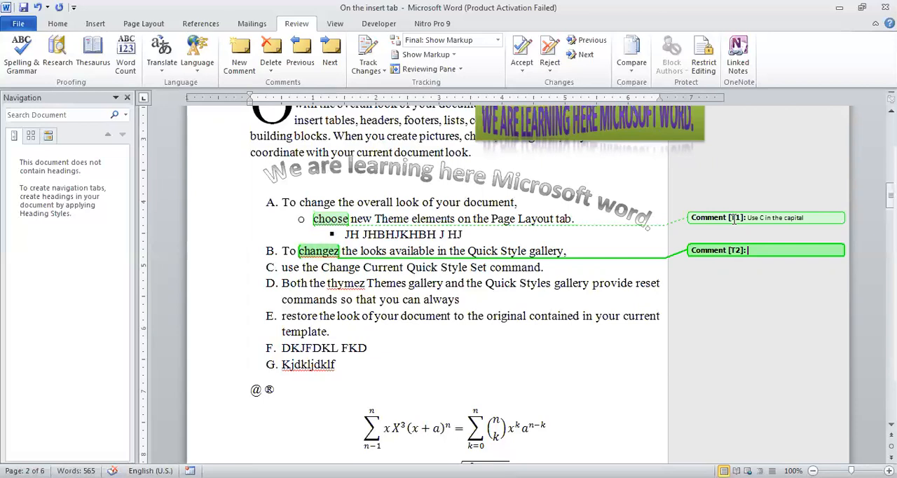
mouse_move(733, 220)
type("Remove the word z")
Add the comment "Remove the word thymez" to the word "thymez" in item D
left_click(330, 289)
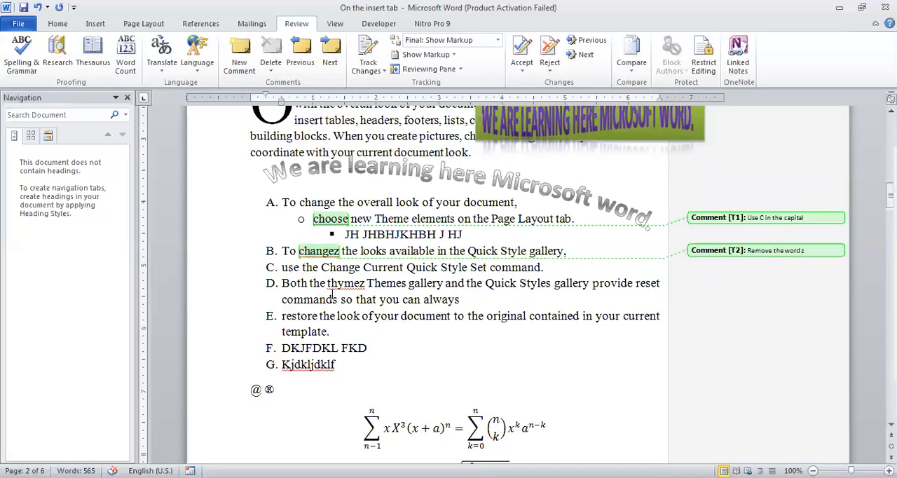
key("shift+Right")
key("shift+Right")
key("shift+Right")
key("shift+Right")
key("shift+Right")
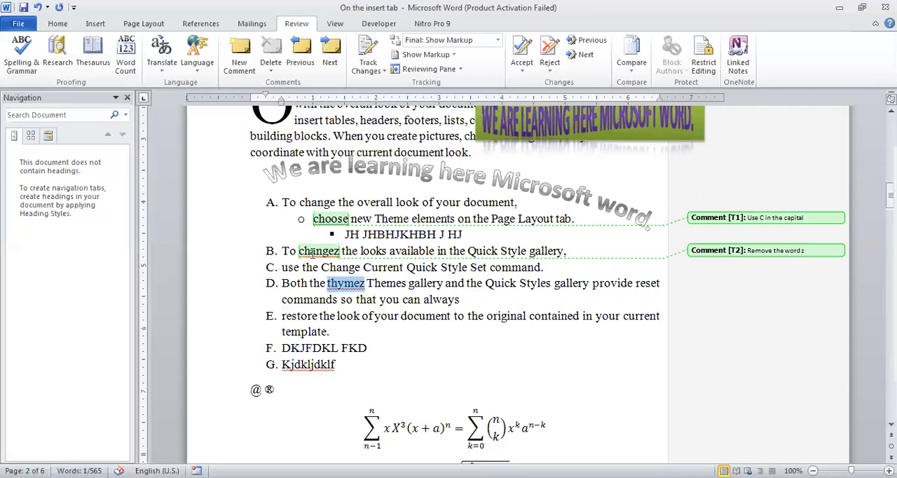
left_click(239, 61)
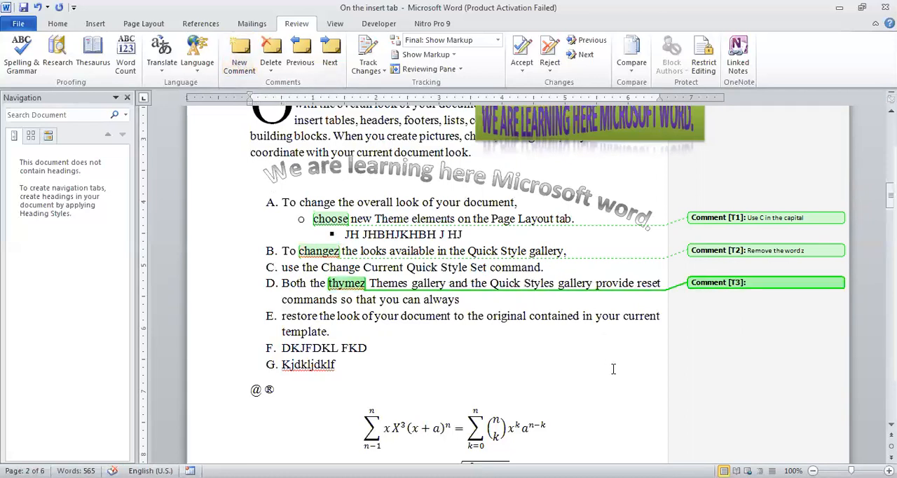
type("Remove the word thy")
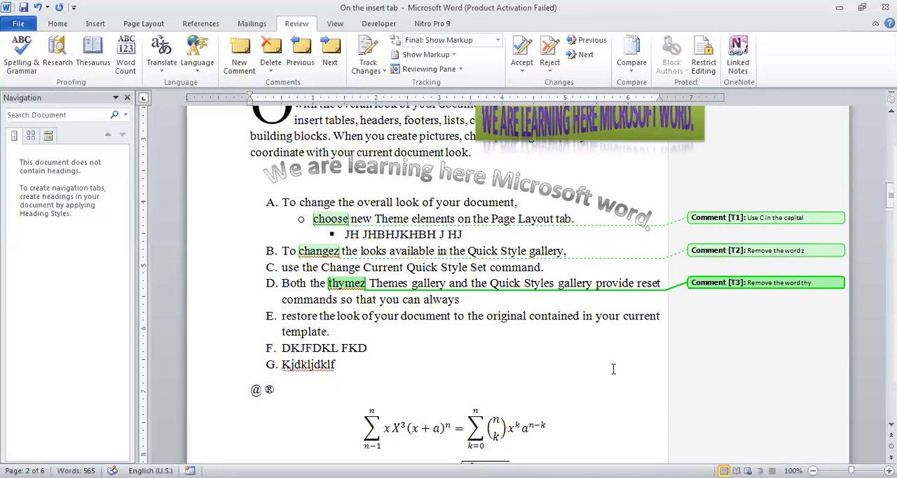
type("mez")
left_click(457, 319)
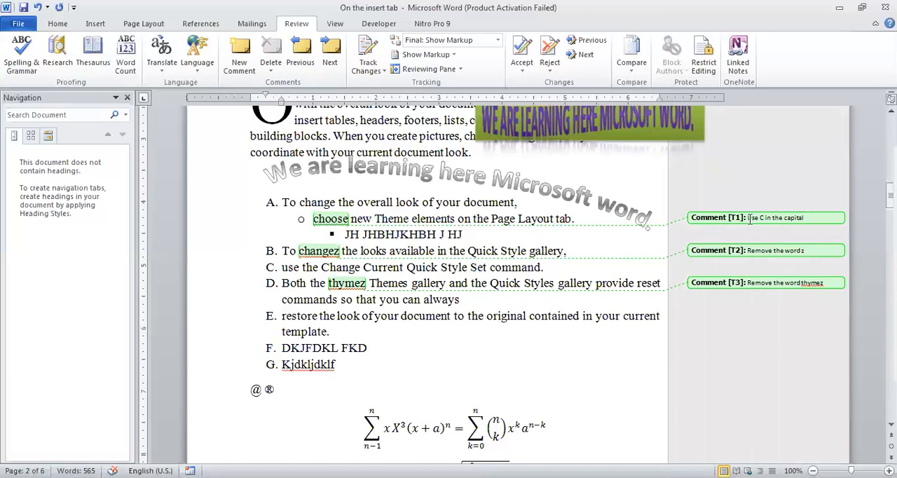
Delete only the comment attached to "changez" in item B
mouse_move(750, 219)
left_click(757, 253)
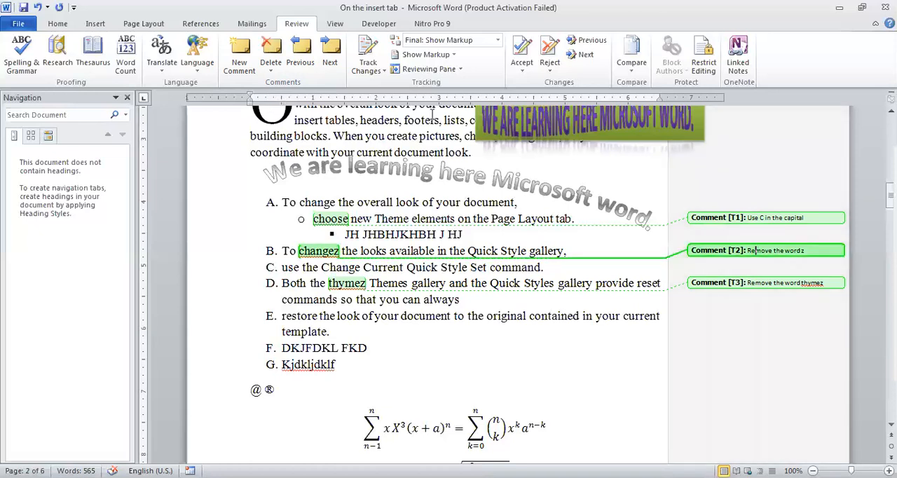
left_click(273, 71)
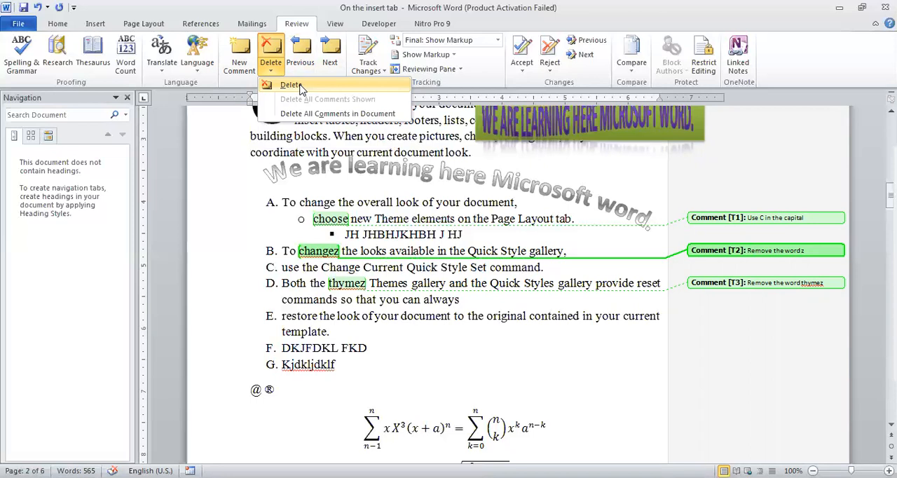
left_click(301, 89)
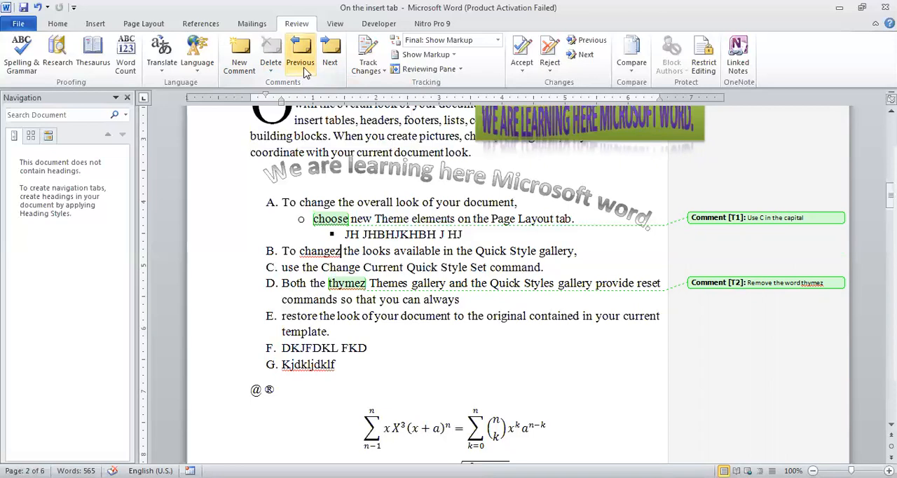
Go back and forth between the remaining comments, and delete all comments in the document
left_click(306, 74)
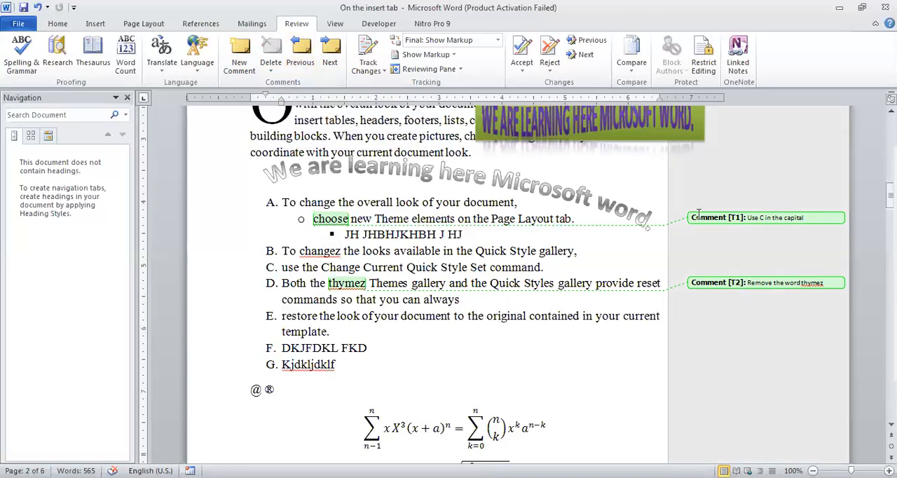
left_click(757, 218)
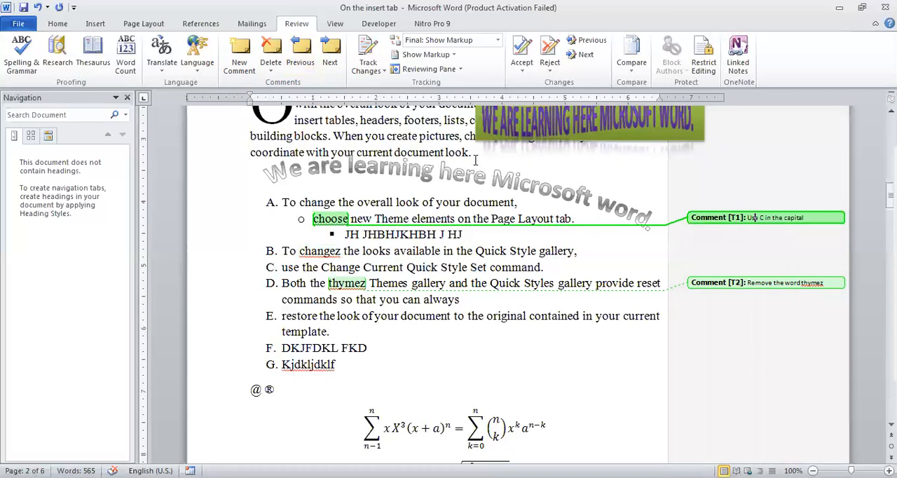
left_click(328, 68)
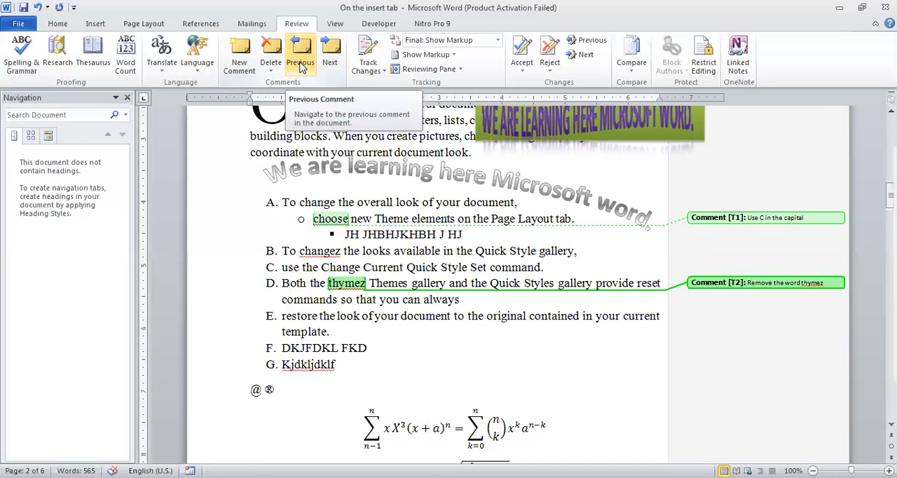
left_click(301, 63)
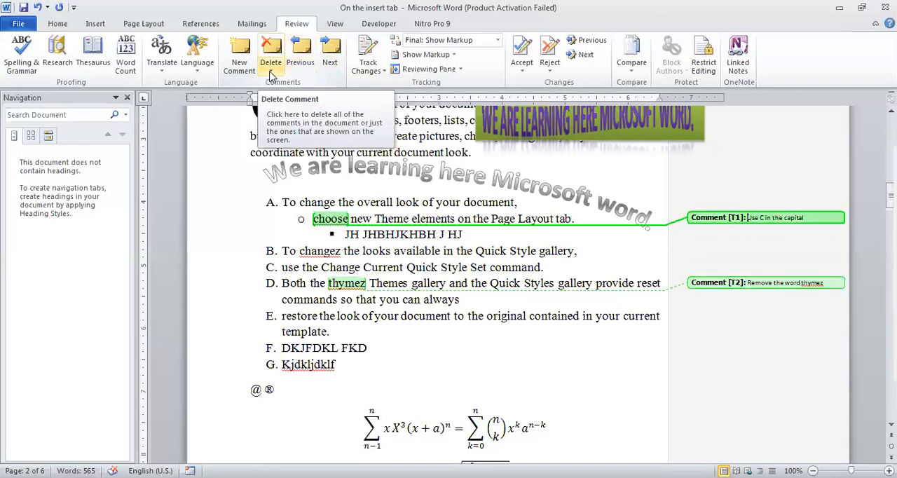
left_click(272, 72)
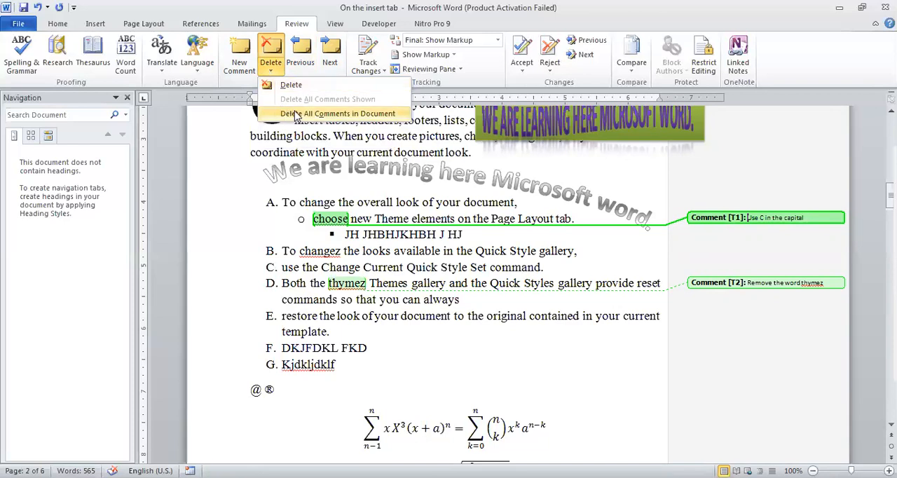
left_click(296, 115)
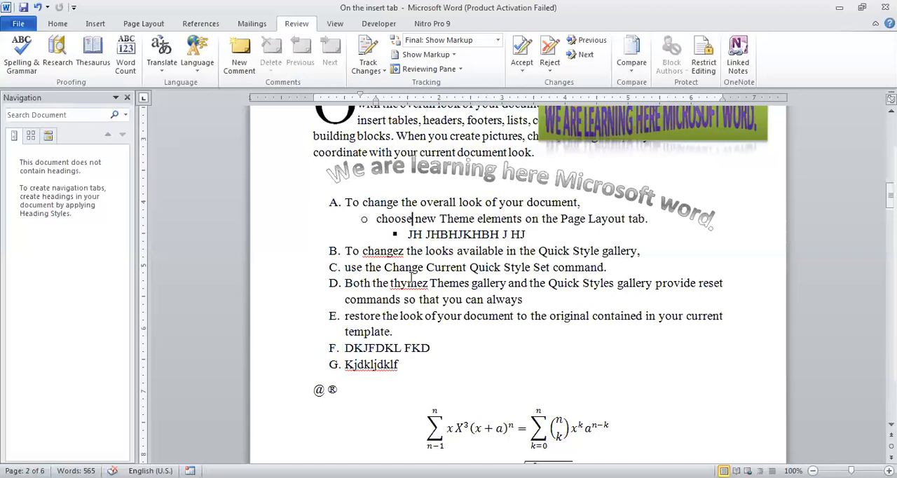
Turn on Track Changes and replace "choose" with "Choose" in the sub-item under item A
left_click(367, 50)
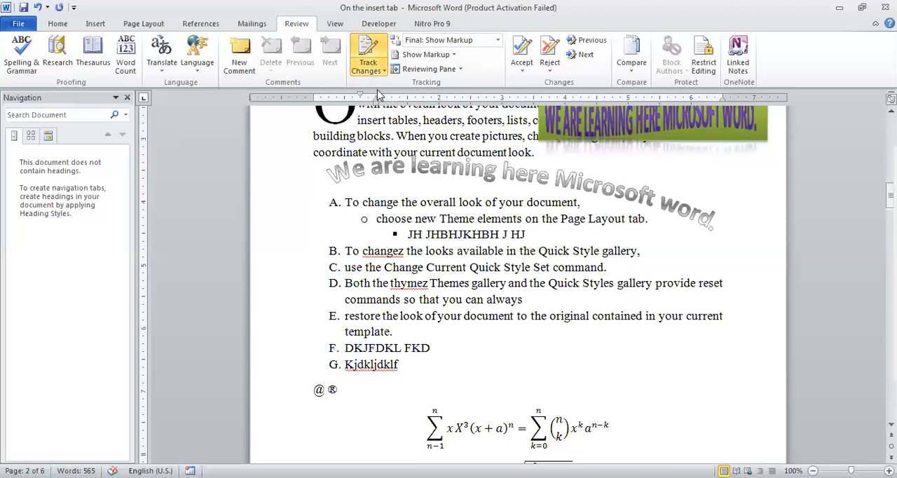
left_click(371, 63)
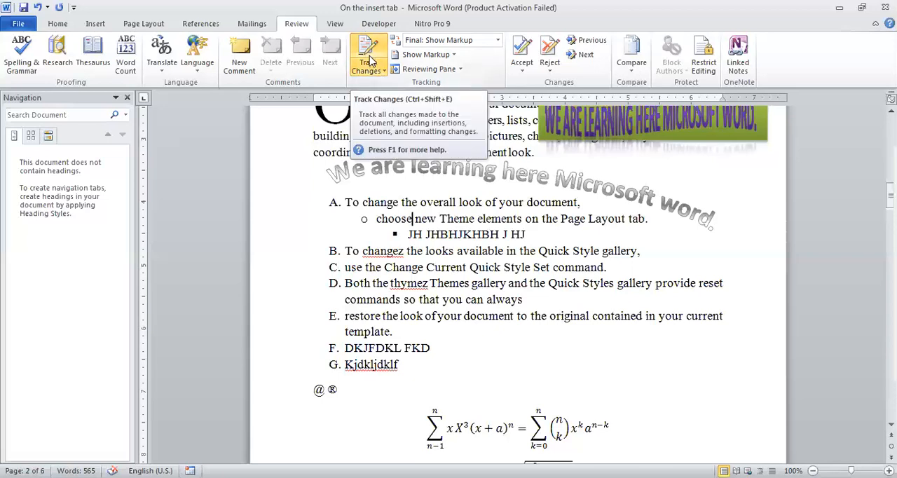
left_click(371, 64)
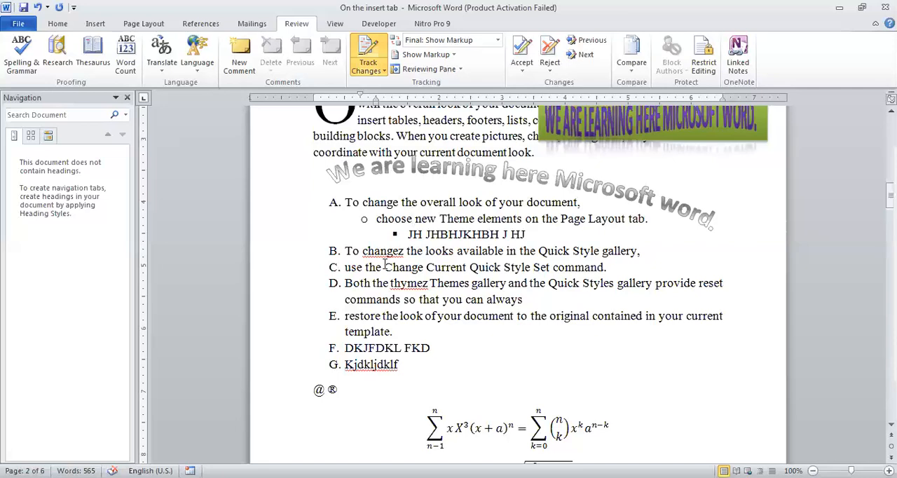
key("Home")
key("ctrl+shift+Right")
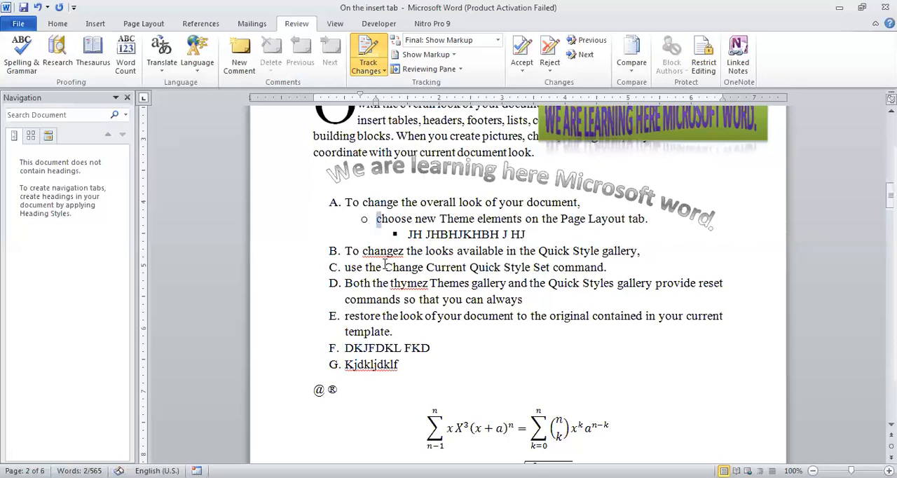
type("Choose")
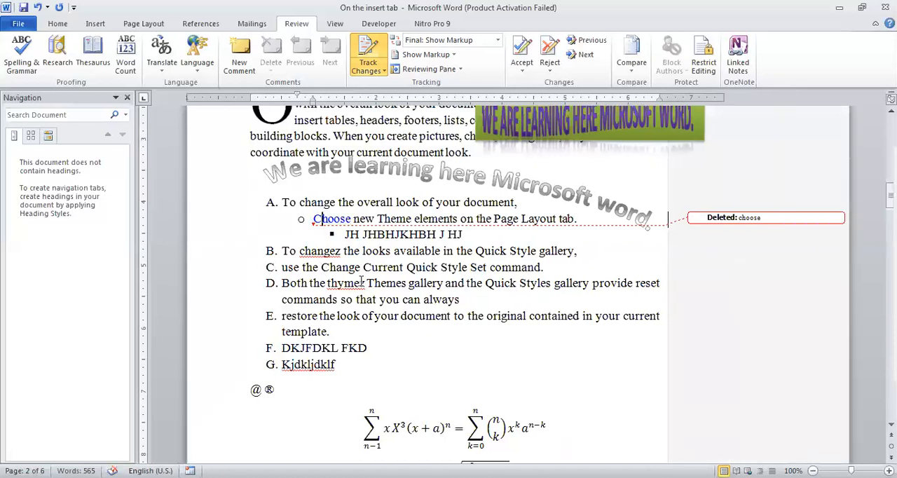
Select the deleted word in the "choose" deletion balloon, and remove the "z" from "changez" in item B as a tracked change
left_click(321, 219)
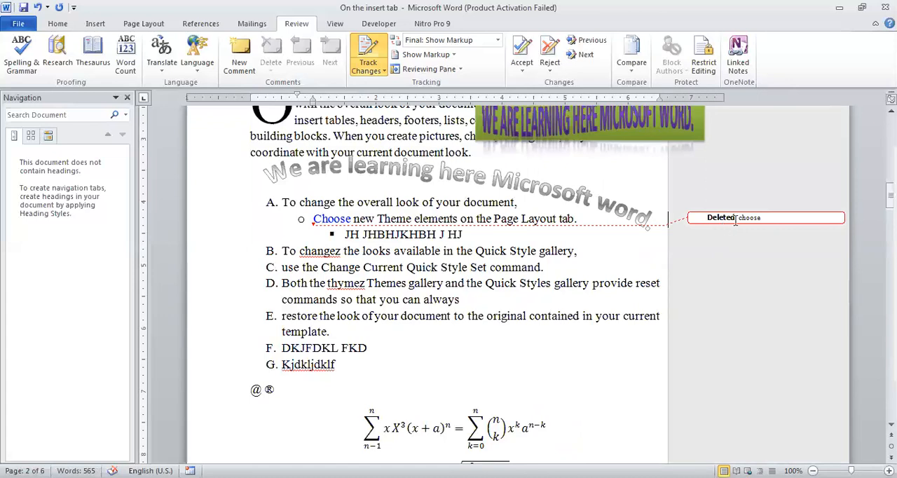
mouse_move(736, 220)
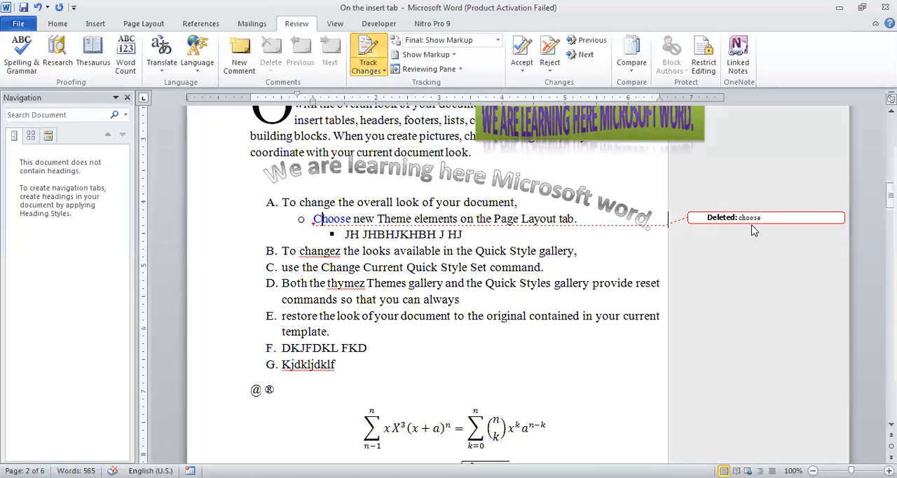
left_click_drag(761, 217, 743, 220)
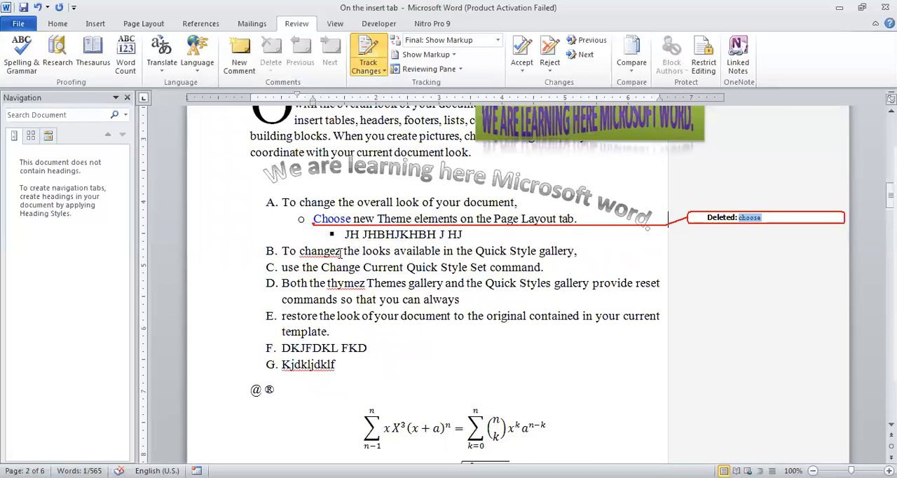
left_click(341, 253)
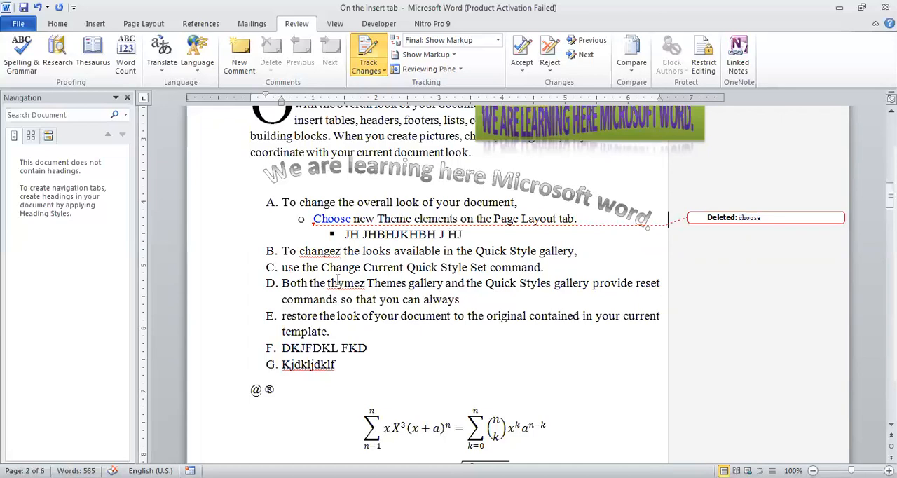
key("BackSpace")
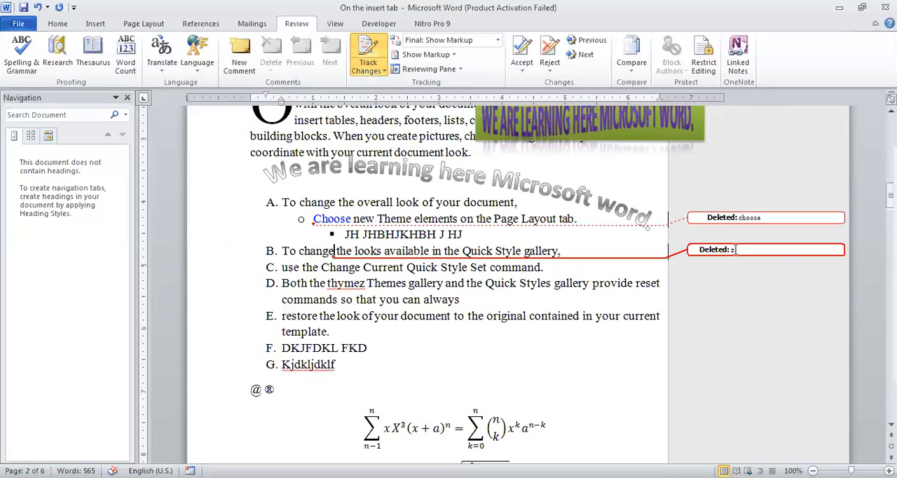
Delete the word "thymez" from item D and insert "of" between "Both" and "the" as tracked changes
left_click(362, 283)
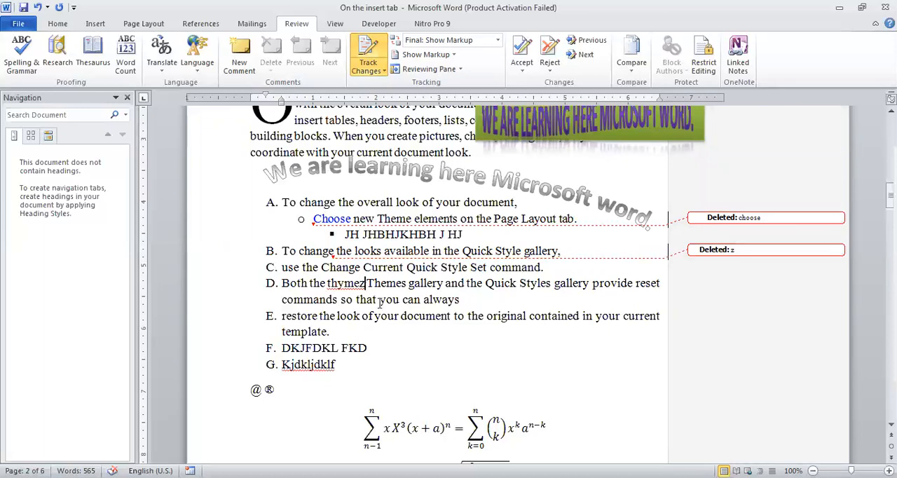
key("BackSpace")
key("BackSpace")
key("BackSpace")
key("BackSpace")
key("BackSpace")
key("BackSpace")
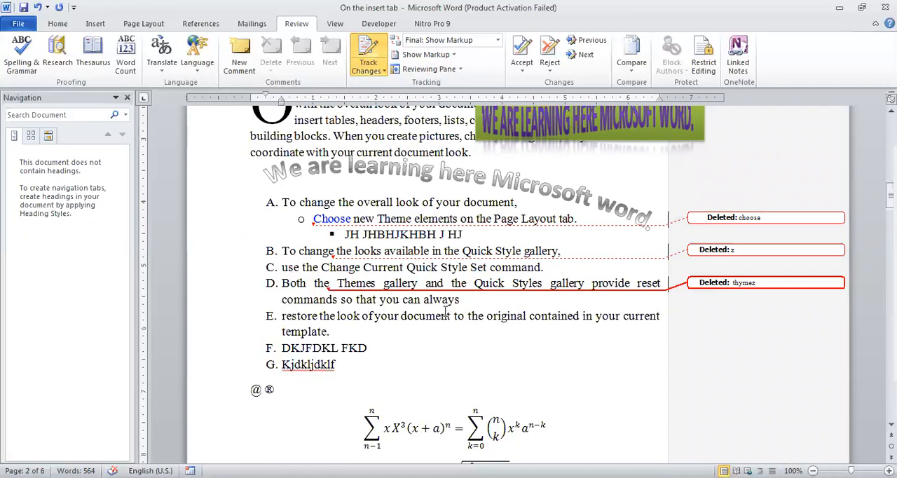
left_click(312, 283)
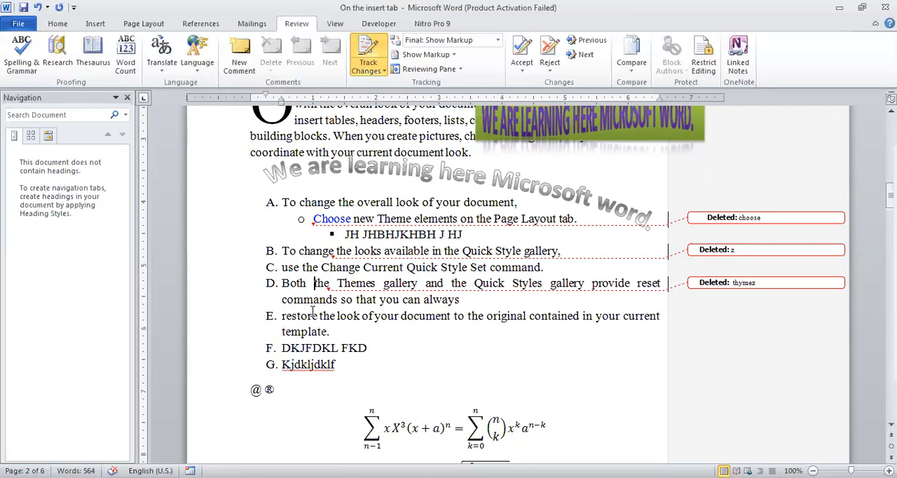
type("of ")
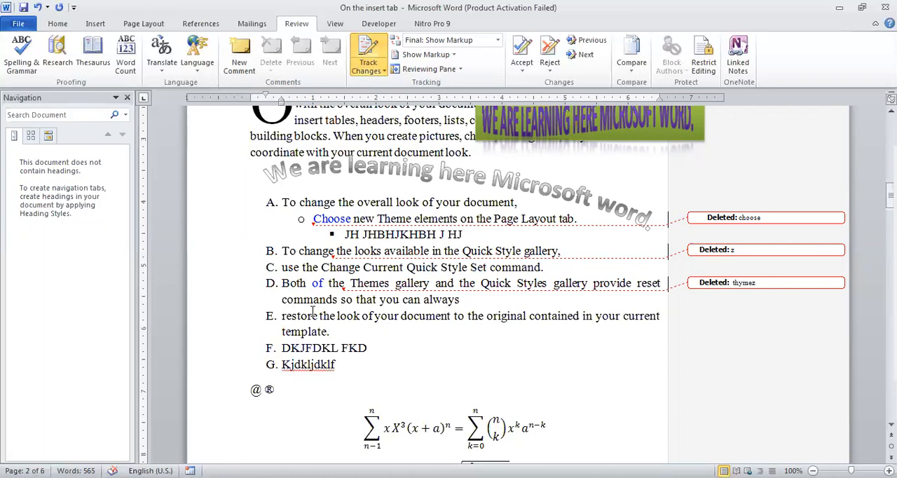
type("these")
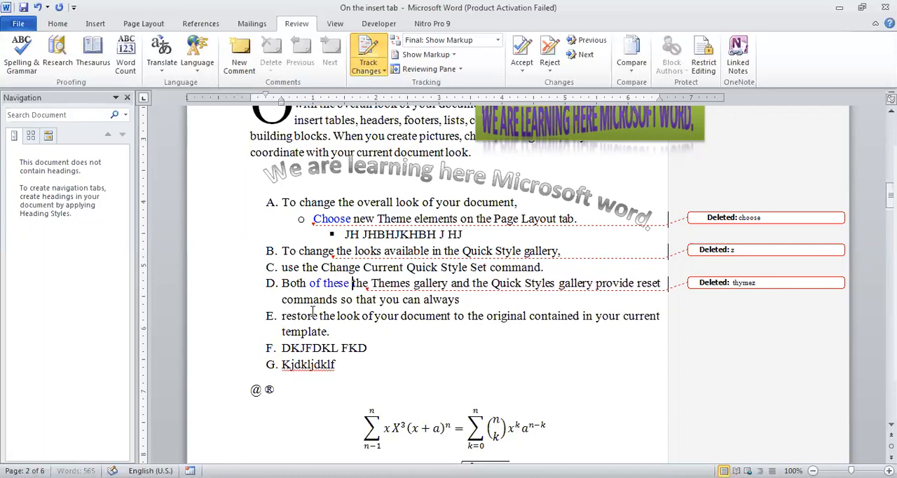
Insert "these" after "of" in item D, and delete "FDKL FKD" from item F as tracked changes
left_click(355, 314)
left_click(323, 284)
mouse_move(317, 283)
key("BackSpace")
key("BackSpace")
key("BackSpace")
key("BackSpace")
key("BackSpace")
key("BackSpace")
key("BackSpace")
key("BackSpace")
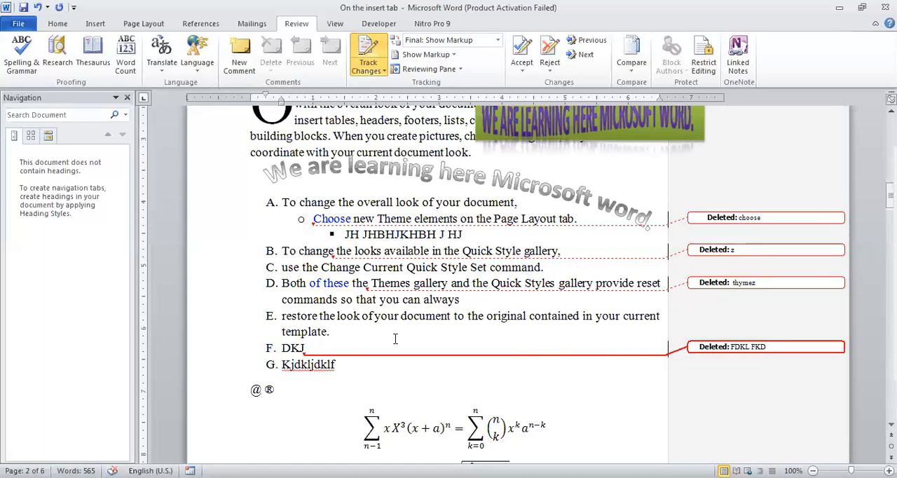
Make the word "restore" at the start of item E bold as a tracked formatting change
left_click(342, 335)
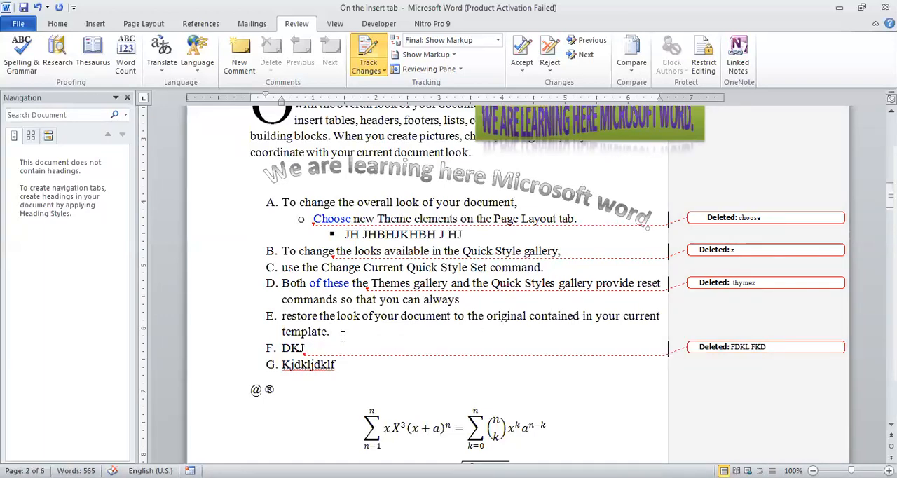
left_click(283, 316)
key("shift+Right")
key("shift+Right")
key("shift+Right")
key("shift+Right")
key("shift+Right")
key("shift+Right")
key("shift+Right")
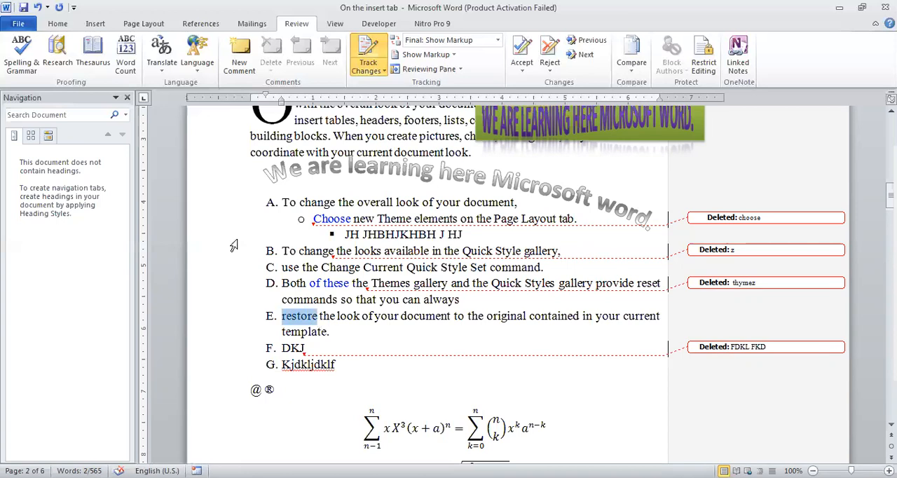
left_click(57, 25)
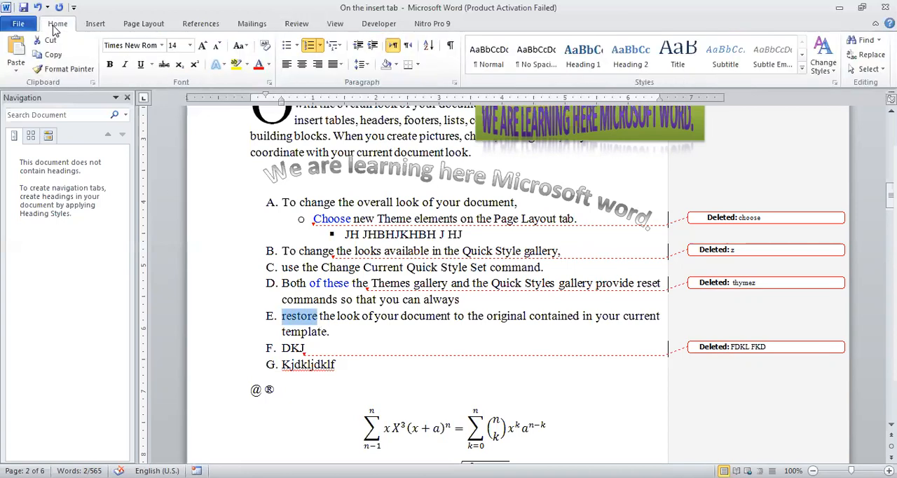
left_click(110, 65)
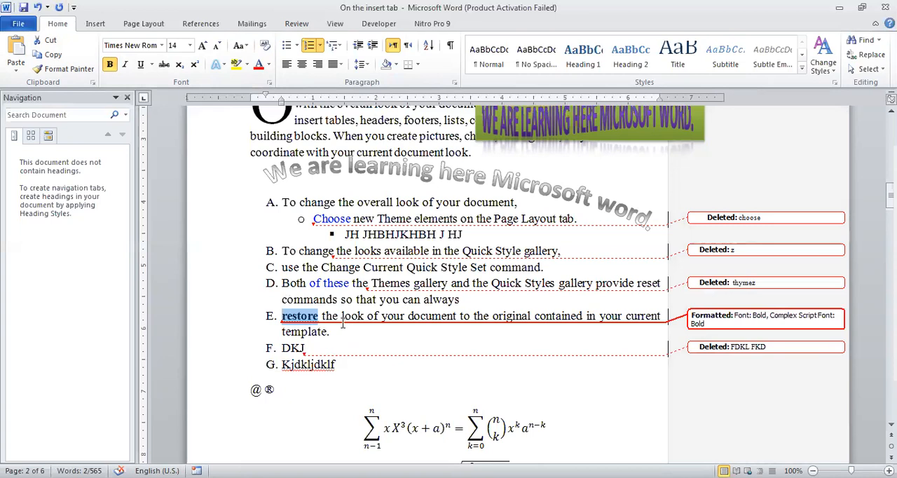
Underline the word "always" at the end of item D as a tracked formatting change
left_click(427, 300)
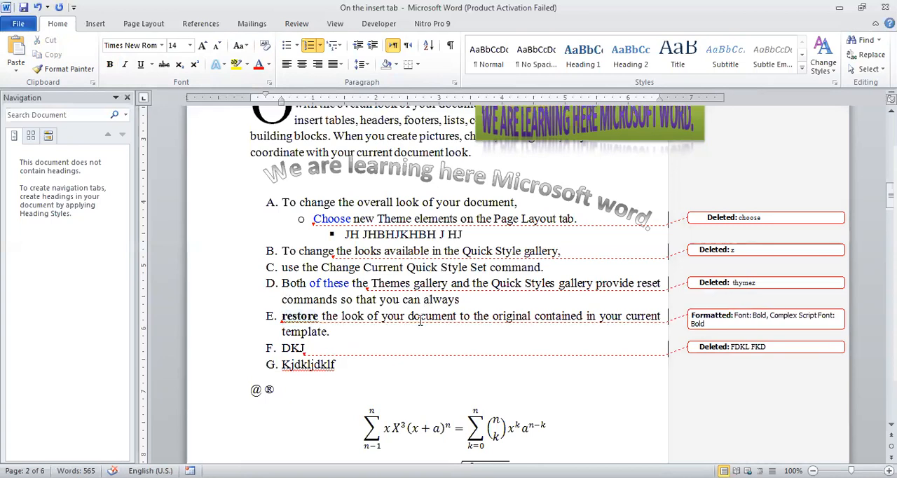
key("shift+Right")
key("shift+Right")
key("shift+Right")
key("shift+Right")
key("shift+Right")
key("shift+Right")
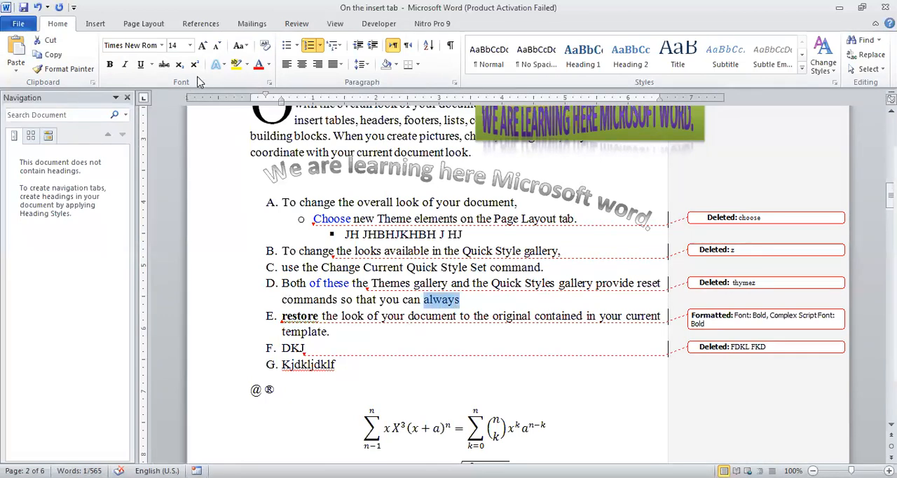
left_click(141, 66)
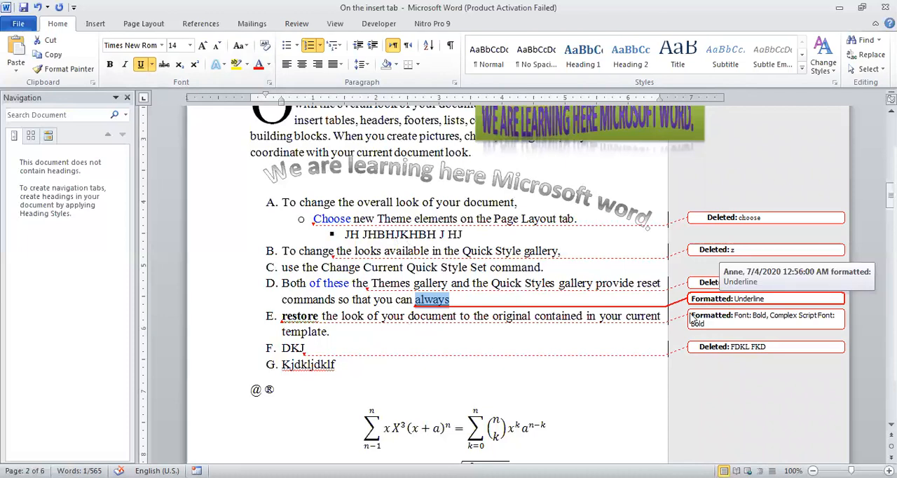
Italicize the word "command" at the end of item C as a tracked formatting change
left_click(490, 269)
key("shift+Right")
key("shift+Right")
key("shift+Right")
key("shift+Right")
key("shift+Right")
key("shift+Right")
key("shift+Right")
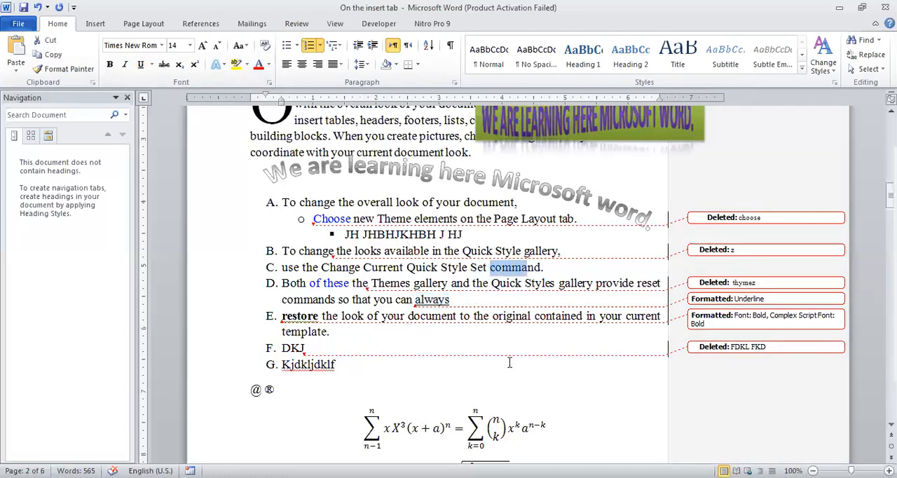
left_click(125, 65)
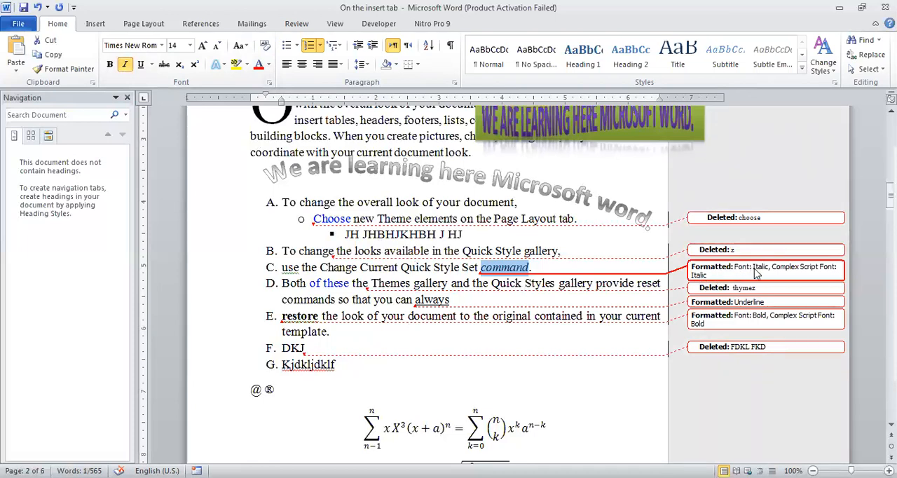
Highlight the word "template" in item E in yellow as a tracked formatting change
double_click(303, 332)
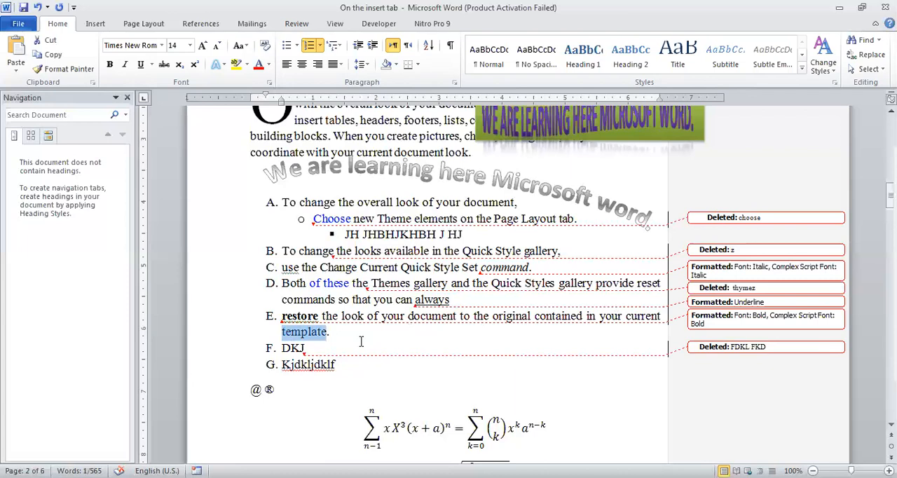
left_click(235, 67)
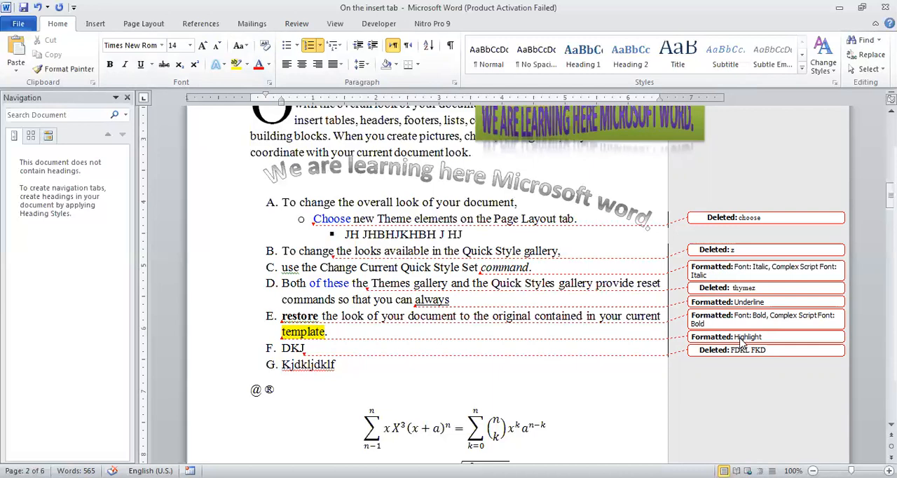
mouse_move(741, 341)
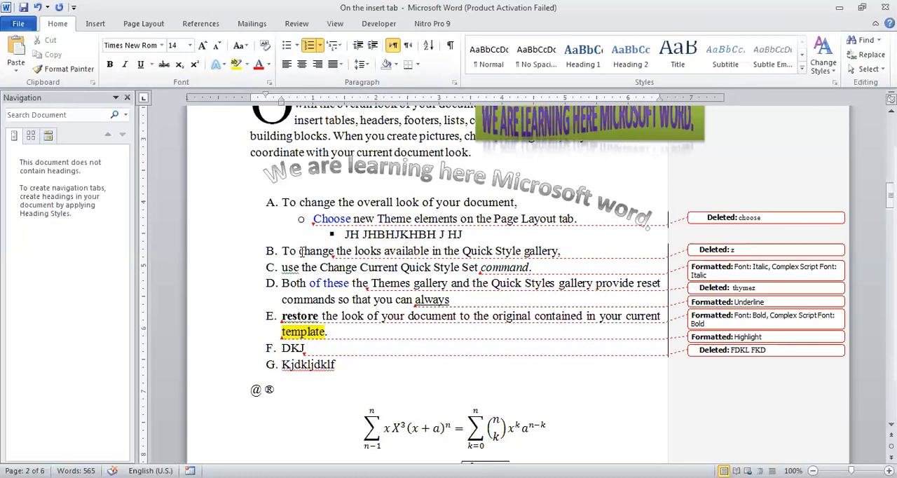
Change the word "JHBHJKHBH" in the square-bulleted sub-item to lowercase, and deselect it
key("Up")
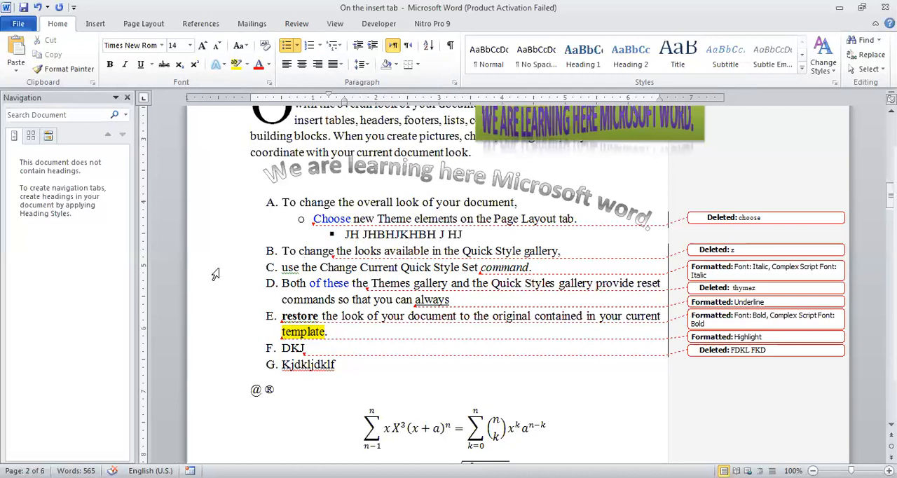
key("shift+Right")
key("shift+Right")
key("shift+Right")
key("shift+Right")
key("shift+Right")
key("shift+Right")
key("shift+Right")
key("shift+Right")
key("shift+Right")
key("shift+Right")
key("shift+Left")
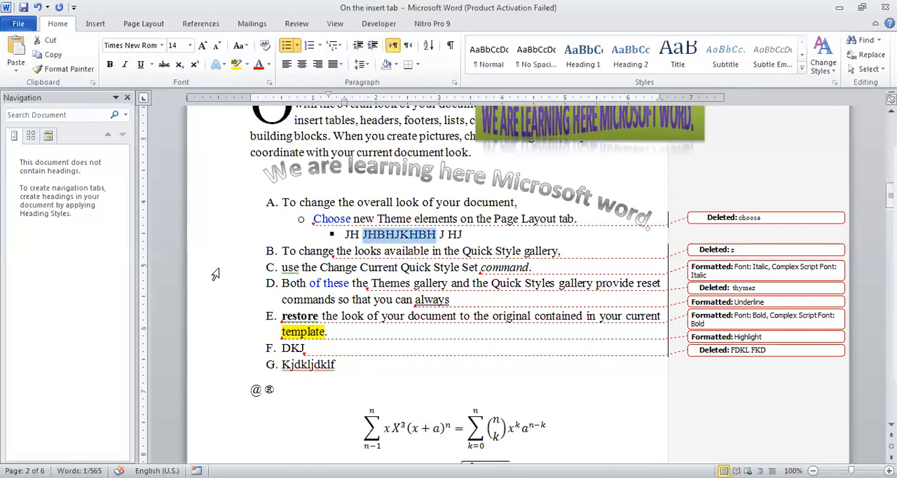
left_click(239, 47)
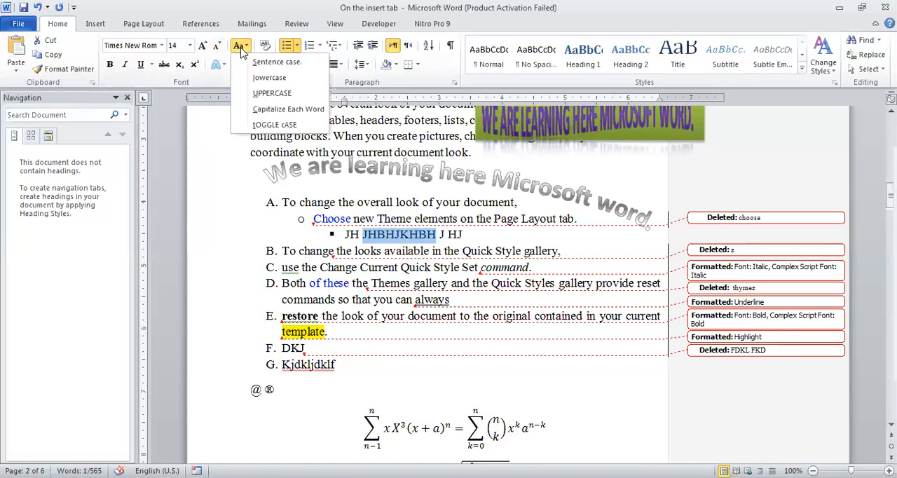
left_click(258, 78)
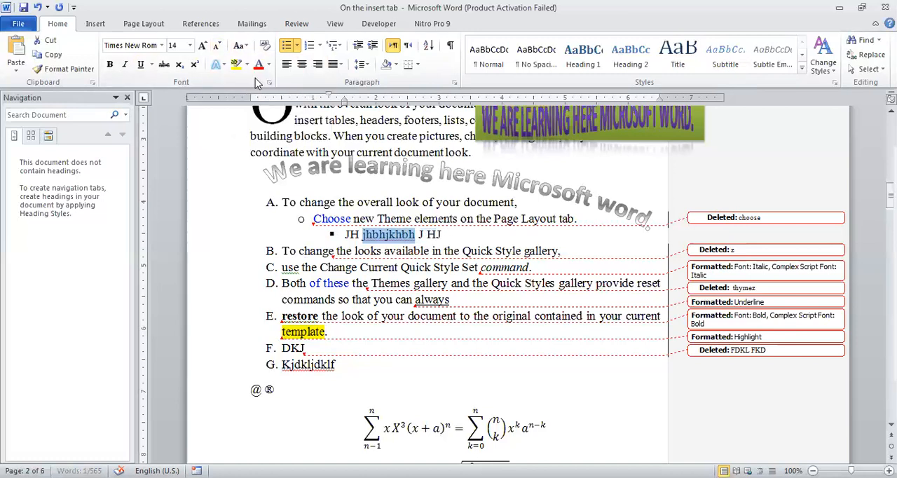
left_click(429, 244)
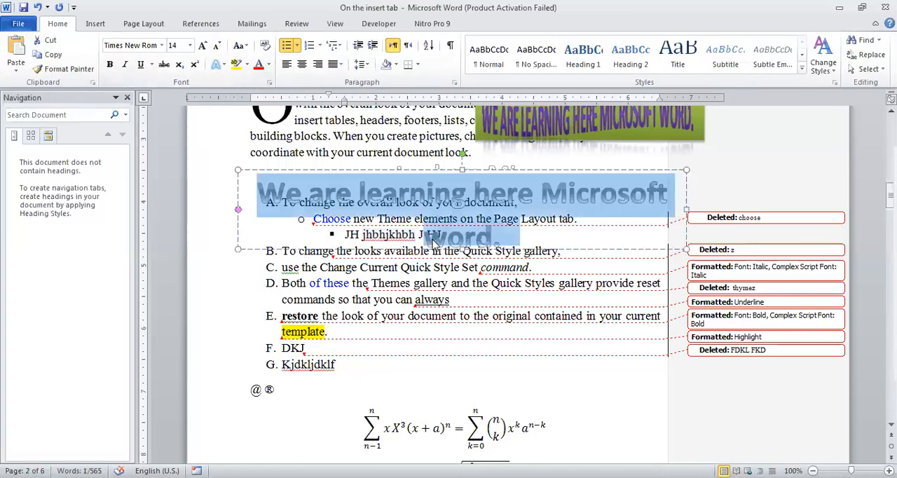
left_click(419, 277)
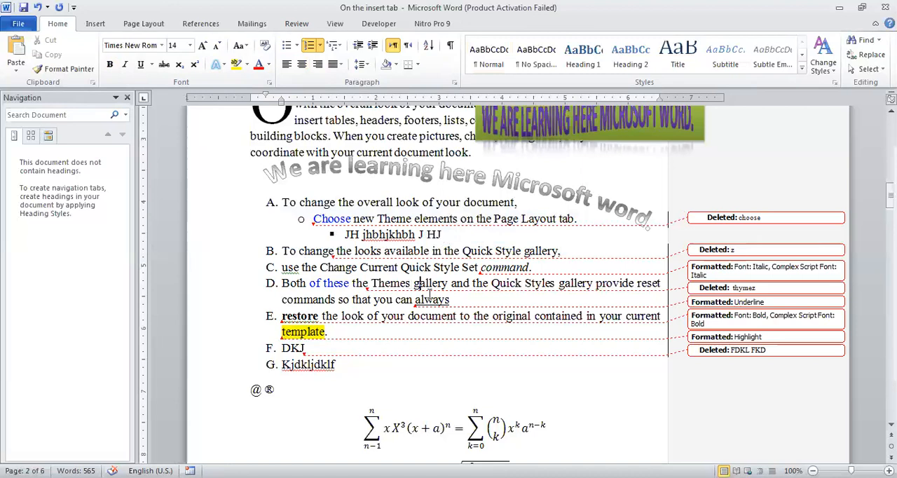
Set the font color of the word "Change" in item C to standard green
left_click(320, 268)
key("shift+Right")
key("shift+Right")
key("shift+Right")
key("shift+Right")
key("shift+Right")
key("shift+Right")
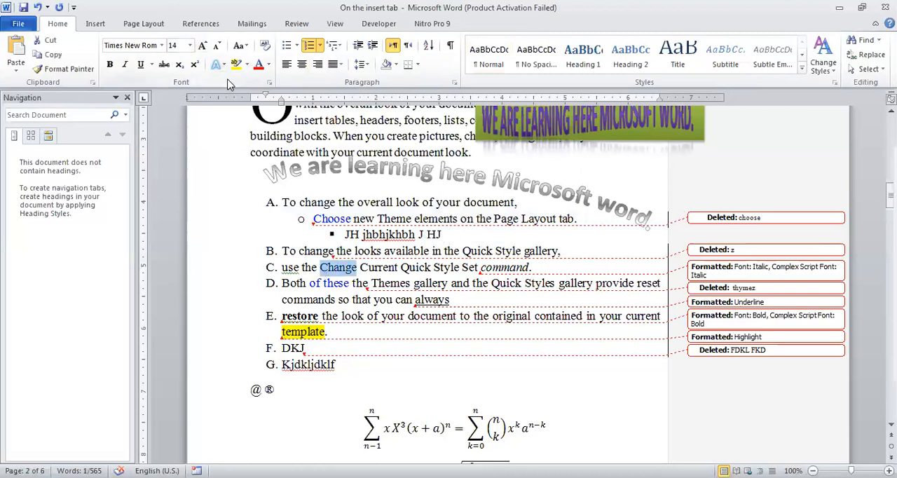
left_click(269, 64)
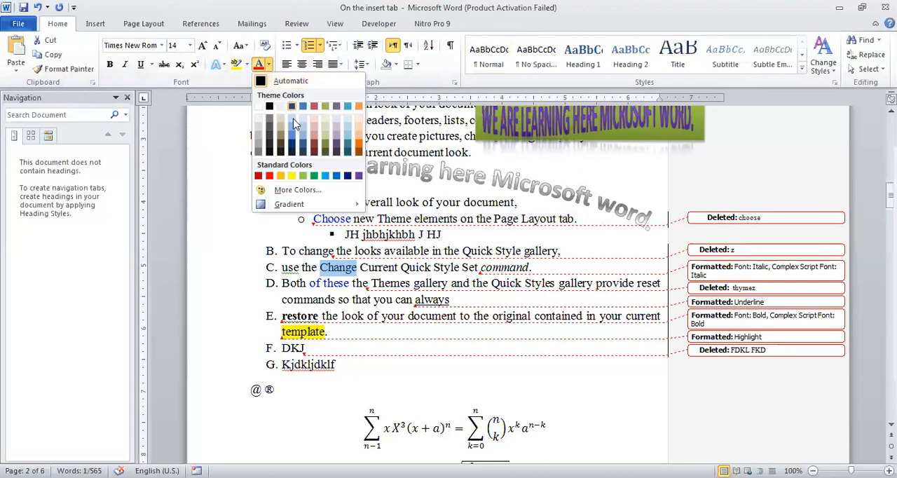
left_click(315, 178)
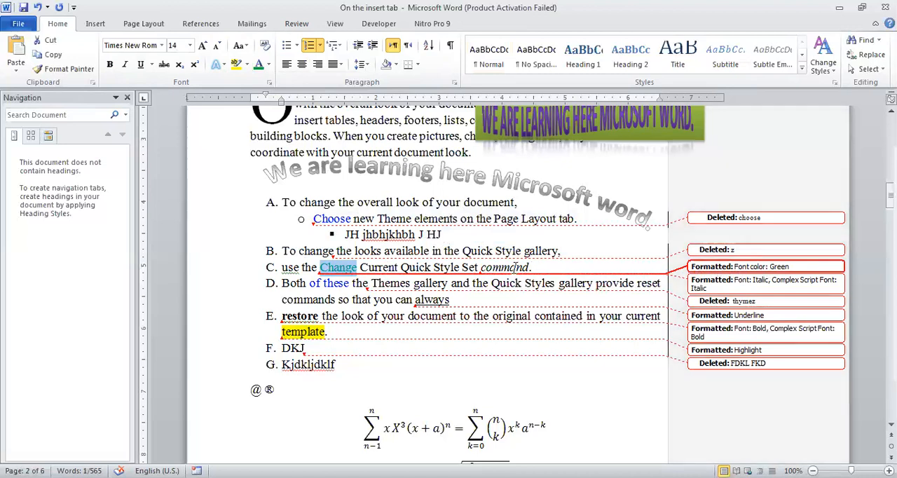
mouse_move(514, 267)
Set the markup to show only comments and formatting in balloons, and switch back to showing revisions in balloons
left_click(302, 25)
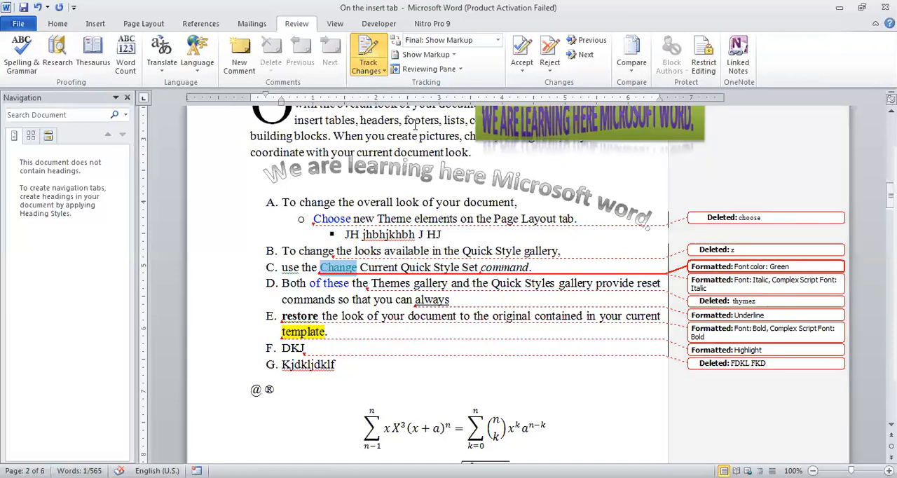
left_click(453, 55)
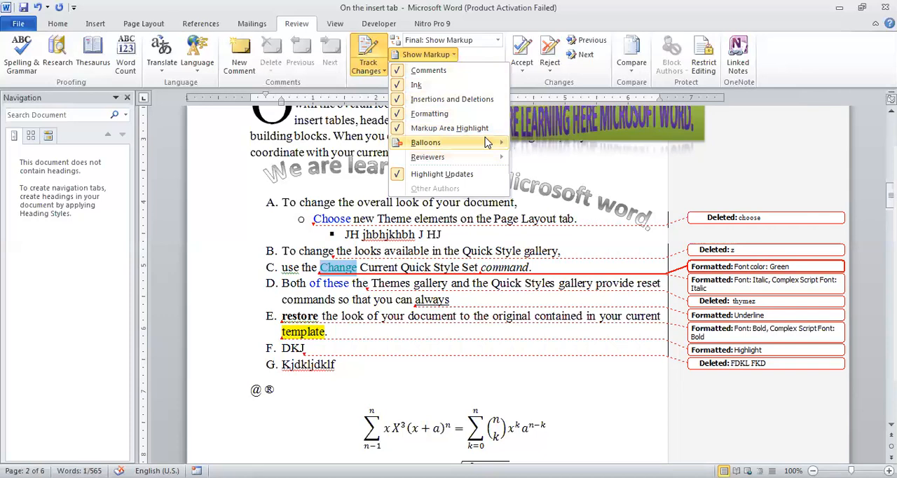
mouse_move(488, 143)
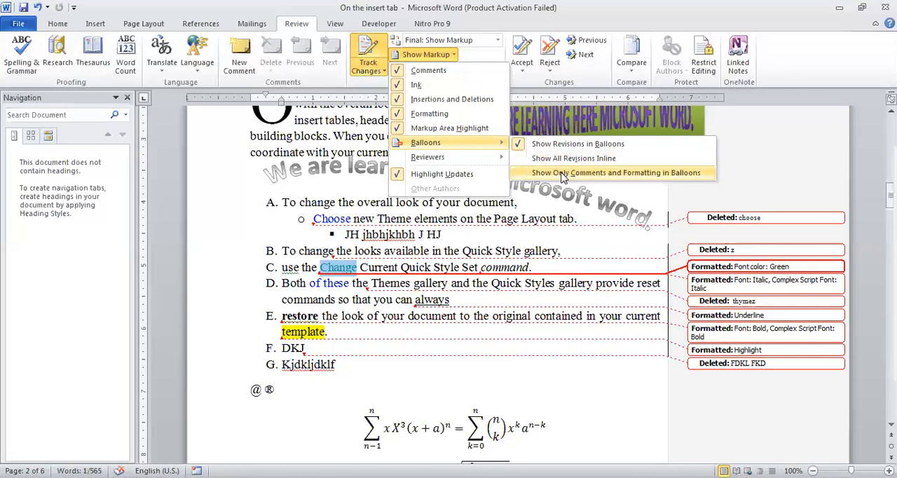
left_click(563, 173)
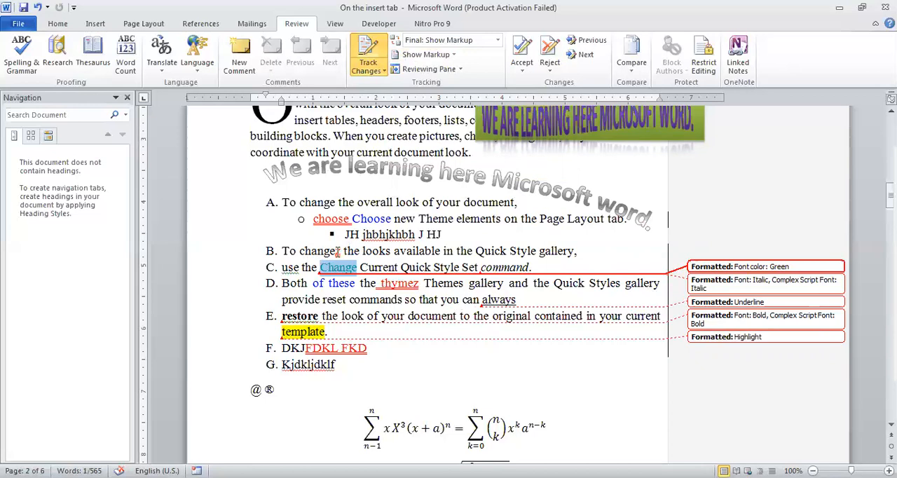
mouse_move(337, 253)
mouse_move(390, 288)
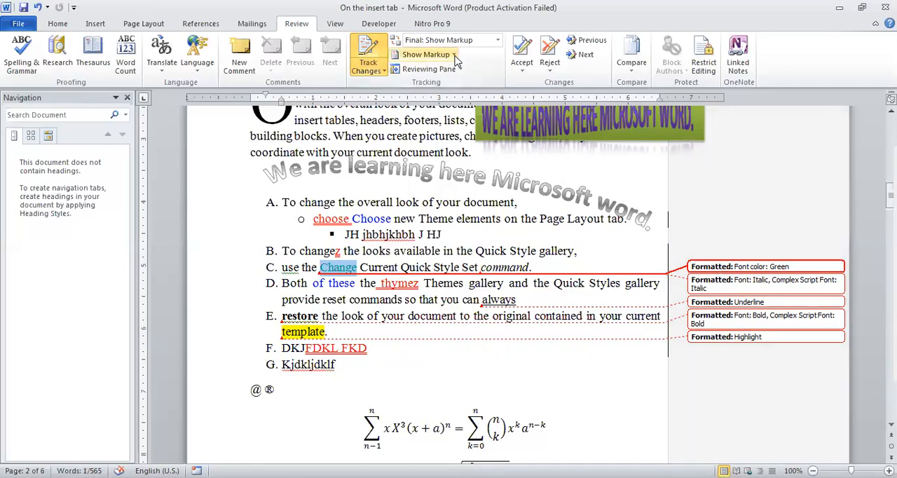
left_click(454, 55)
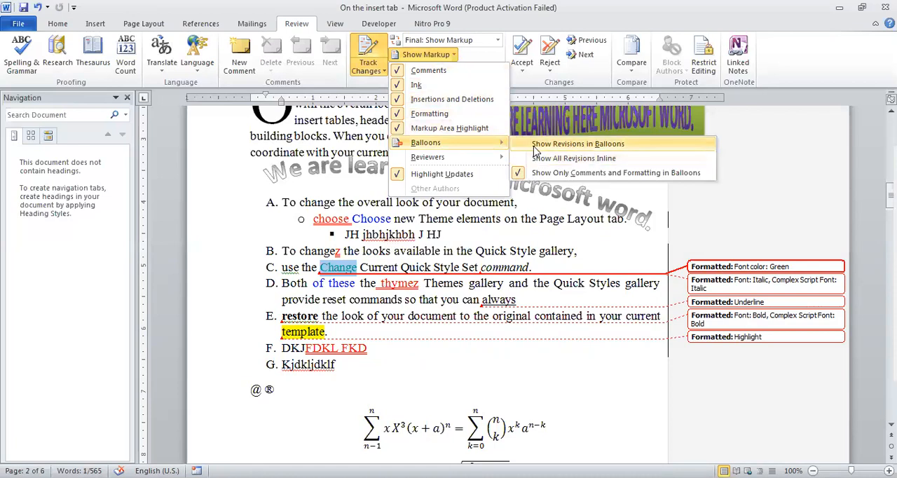
left_click(535, 147)
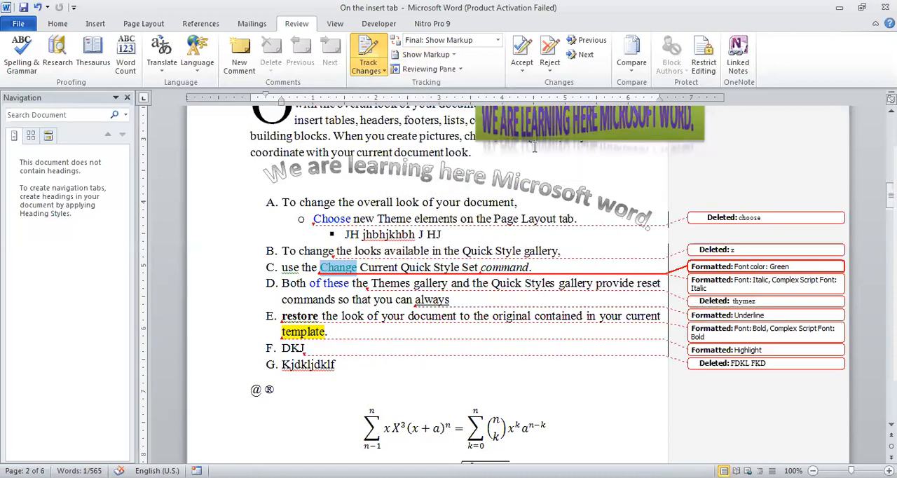
Show the Reviewing Pane vertically, and switch it to the horizontal layout to look through the listed revisions
left_click(461, 70)
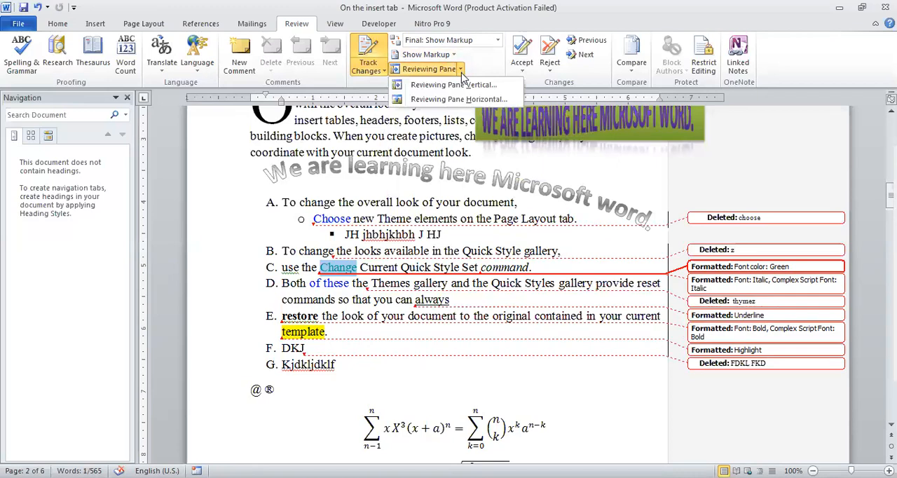
left_click(468, 85)
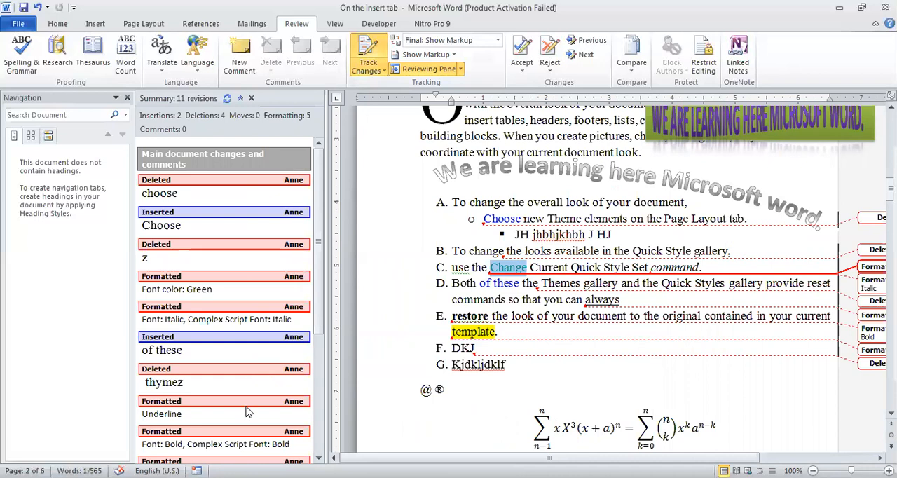
left_click(461, 70)
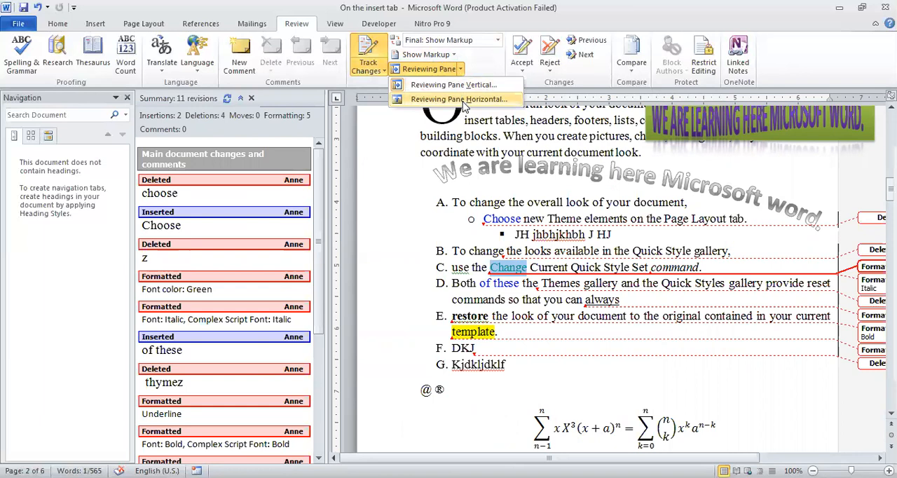
left_click(459, 99)
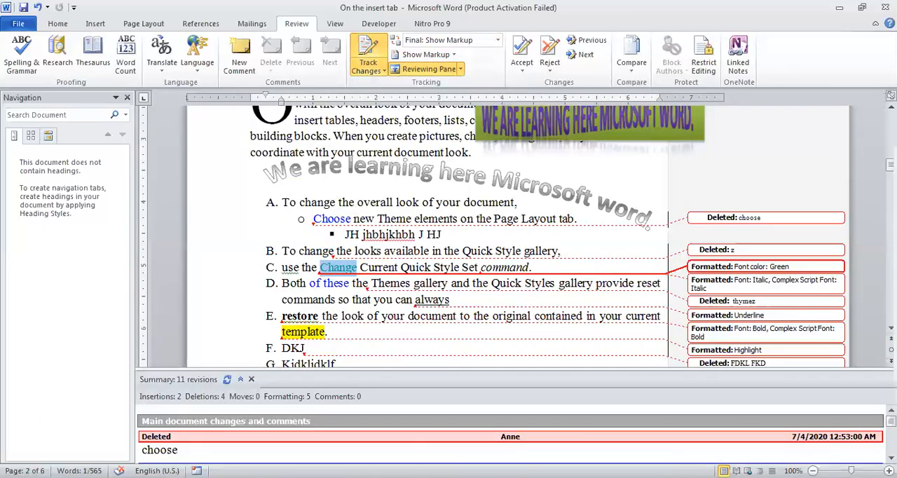
left_click(510, 441)
scroll(510, 441, "down", 4)
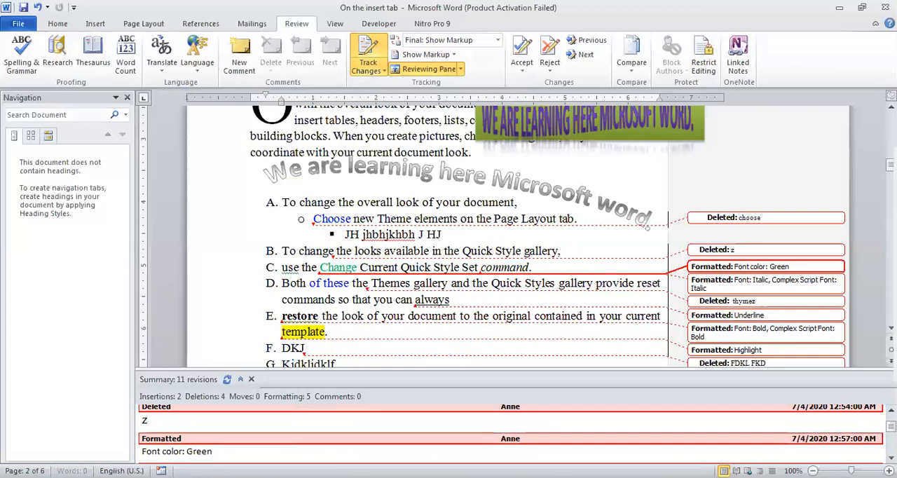
Return to the start of the revisions list, switch the Reviewing Pane to the vertical layout, and close it
scroll(510, 441, "up", 3)
scroll(510, 441, "up", 1)
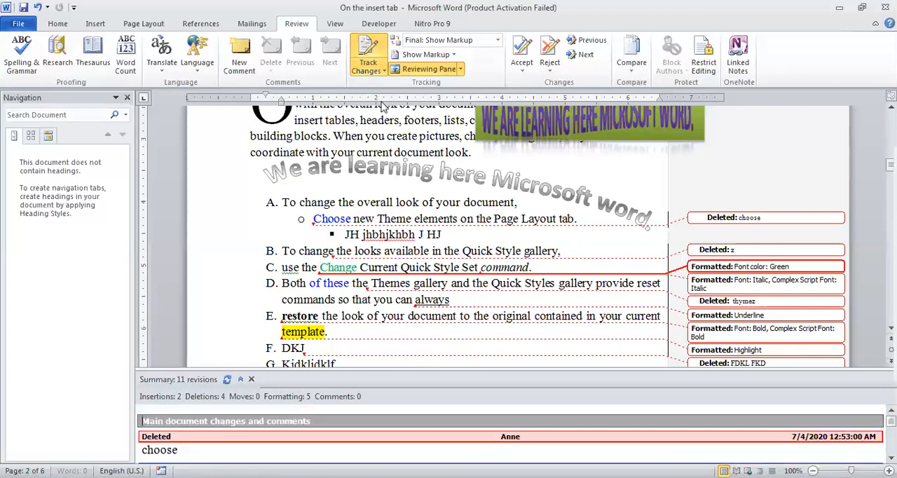
left_click(461, 69)
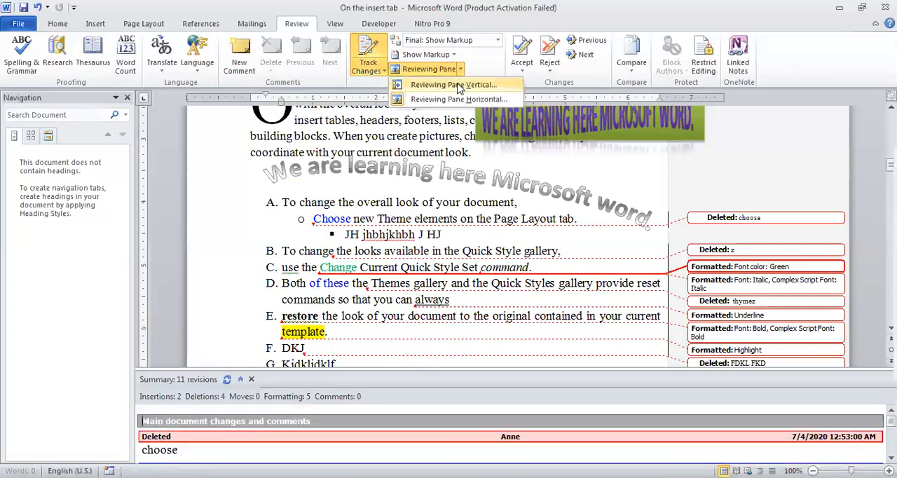
left_click(460, 85)
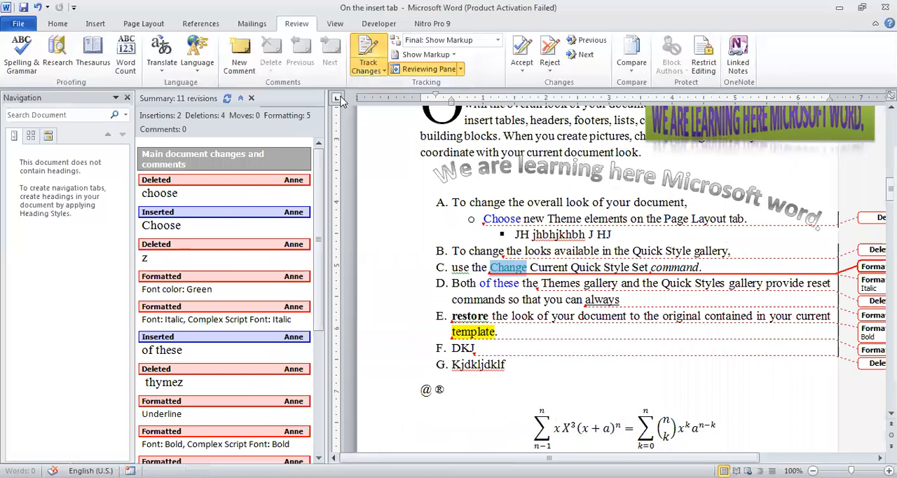
left_click(461, 69)
left_click(458, 85)
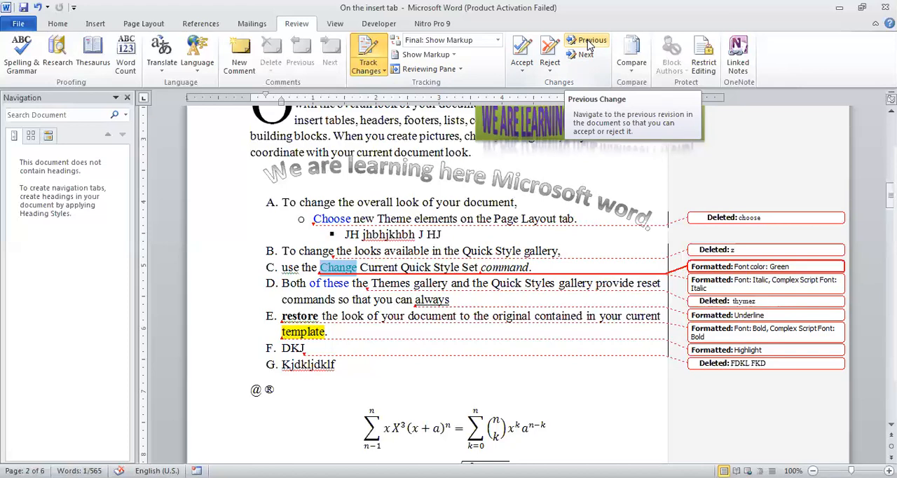
Step forward through the tracked changes to the deleted word "thymez", and back to the inserted word "Choose"
left_click(586, 55)
left_click(586, 55)
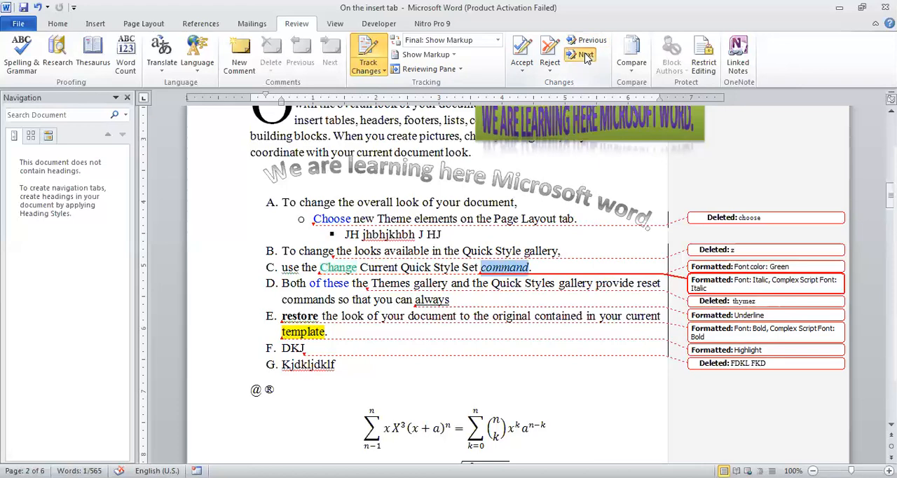
left_click(586, 54)
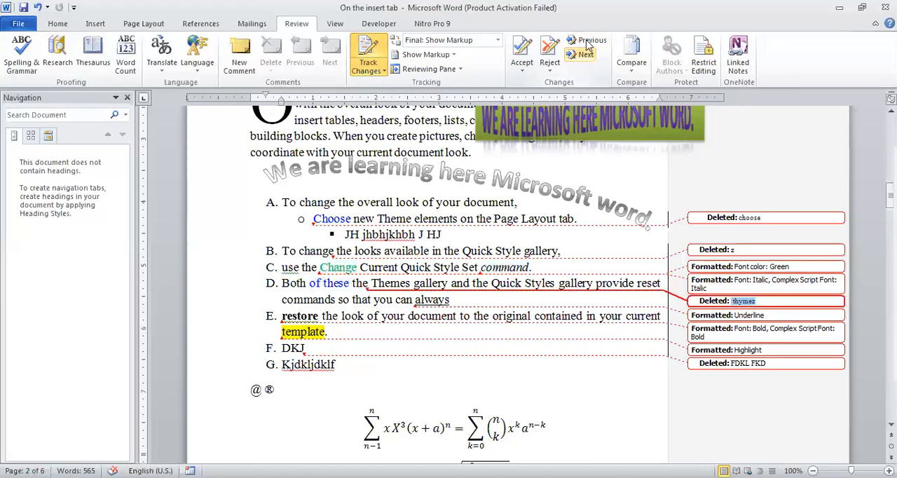
left_click(589, 42)
left_click(589, 42)
left_click(589, 42)
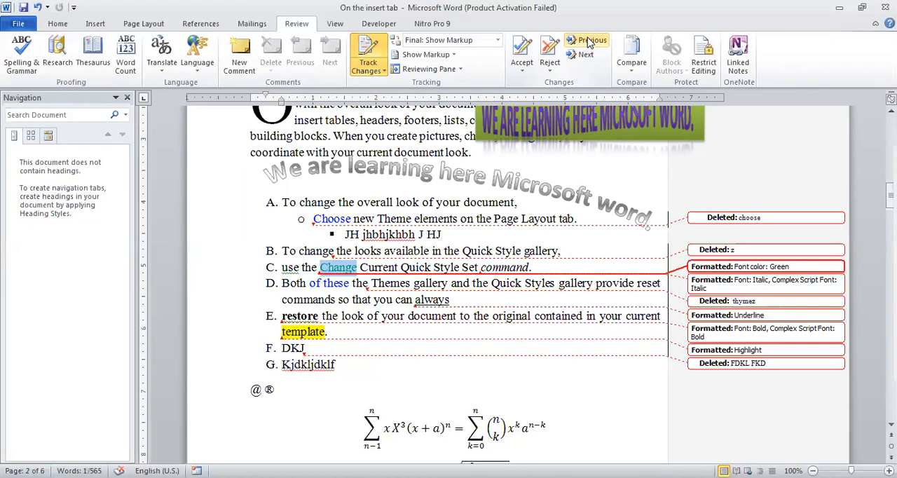
left_click(589, 42)
left_click(589, 42)
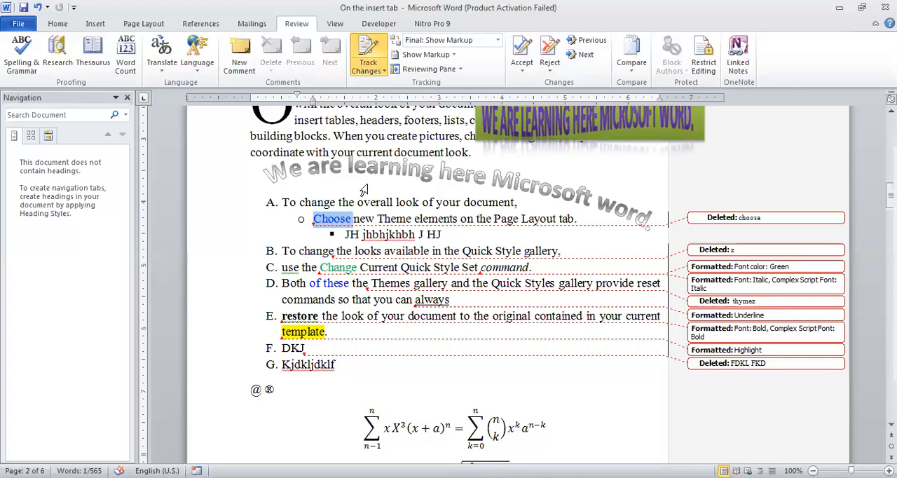
Accept the tracked insertion of "Choose" under item A, and reject the deletion of "z" in item B, moving on to the next change each time
left_click(523, 66)
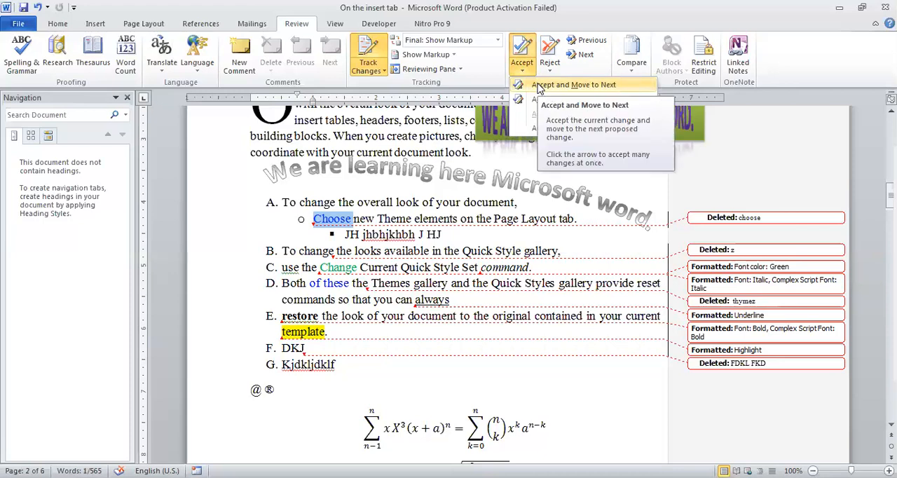
left_click(538, 88)
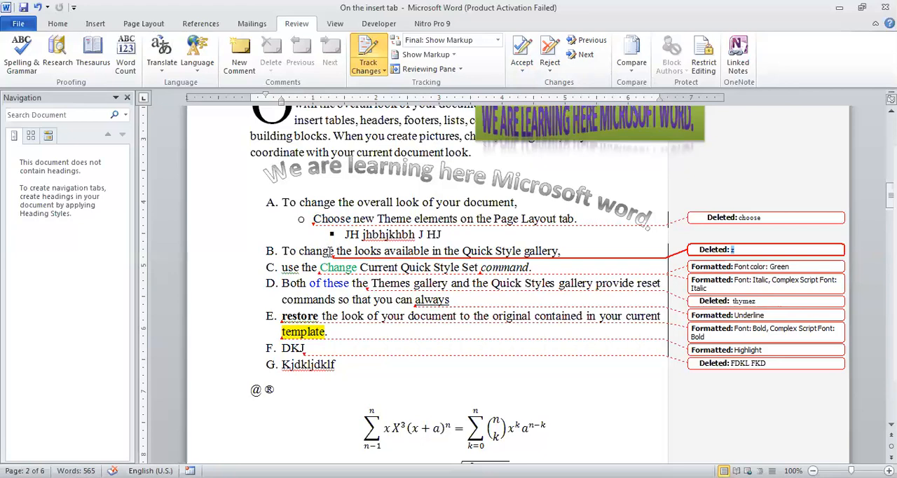
left_click(548, 73)
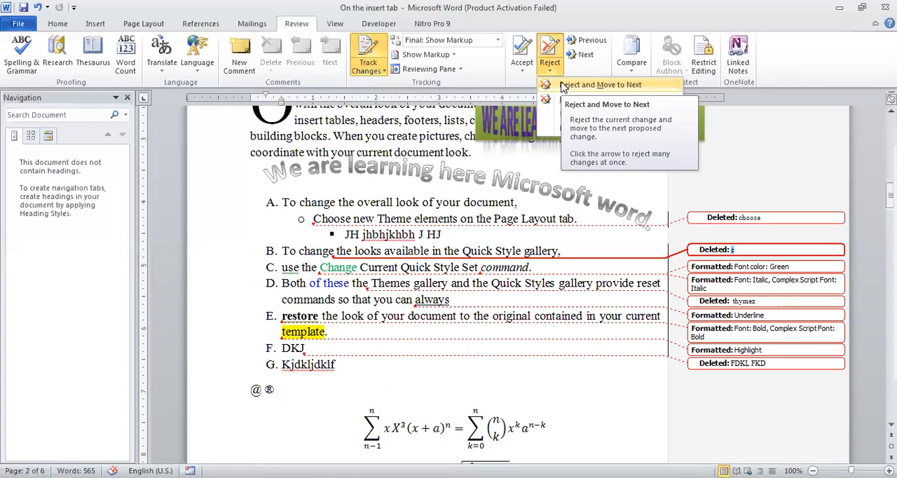
left_click(563, 85)
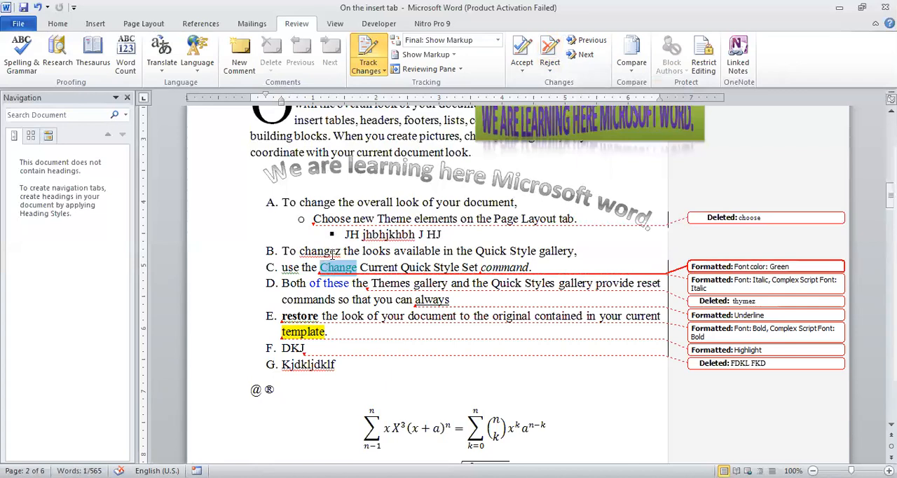
Accept the green font color change on the word "Change" in item C and move to the next change
left_click(523, 70)
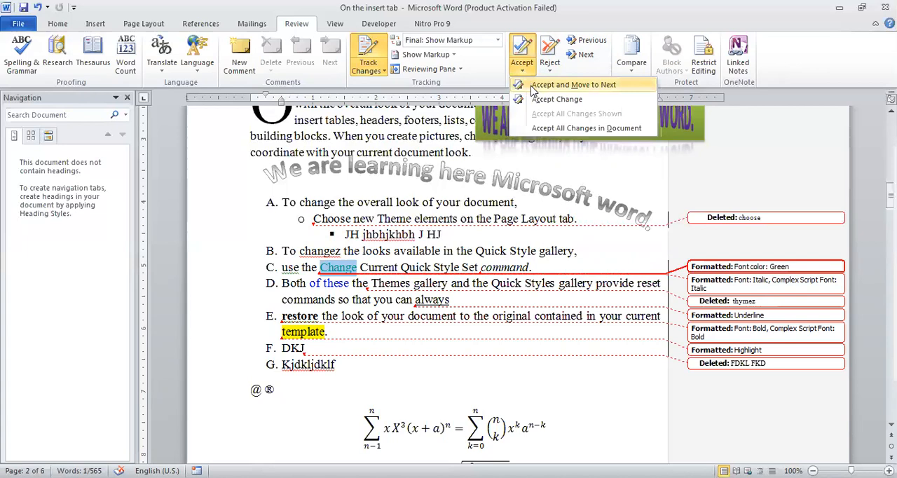
left_click(573, 85)
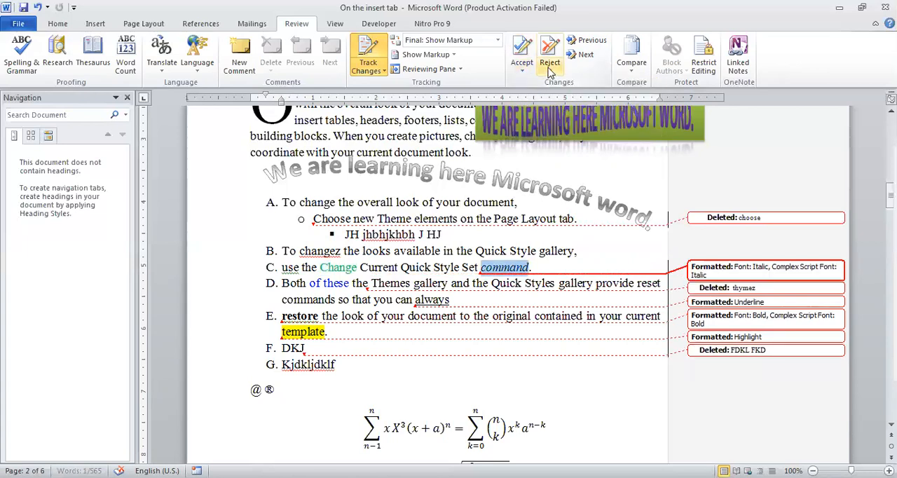